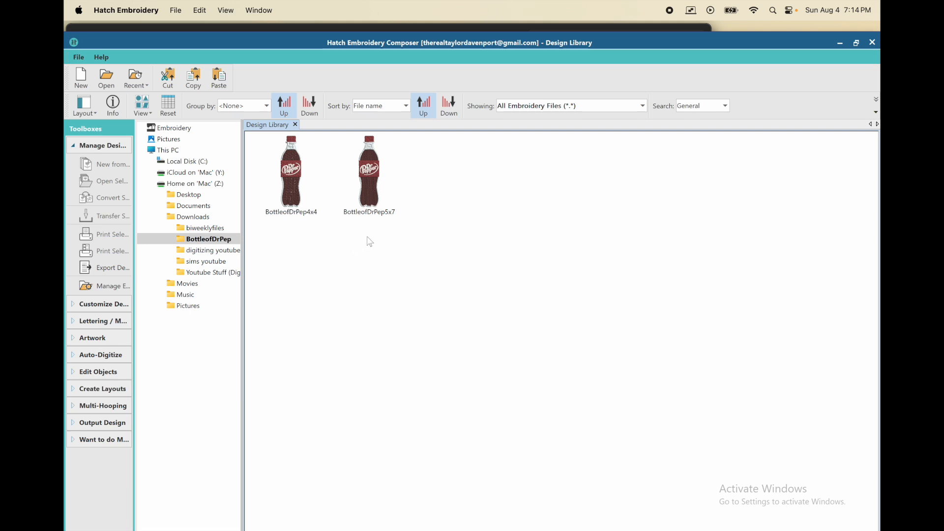
# Return to the Design Library with the Manage Designs tools expanded and open the BottleofDrPep folder in Downloads.
pyautogui.moveTo(368, 237); pyautogui.dragTo(290, 183)
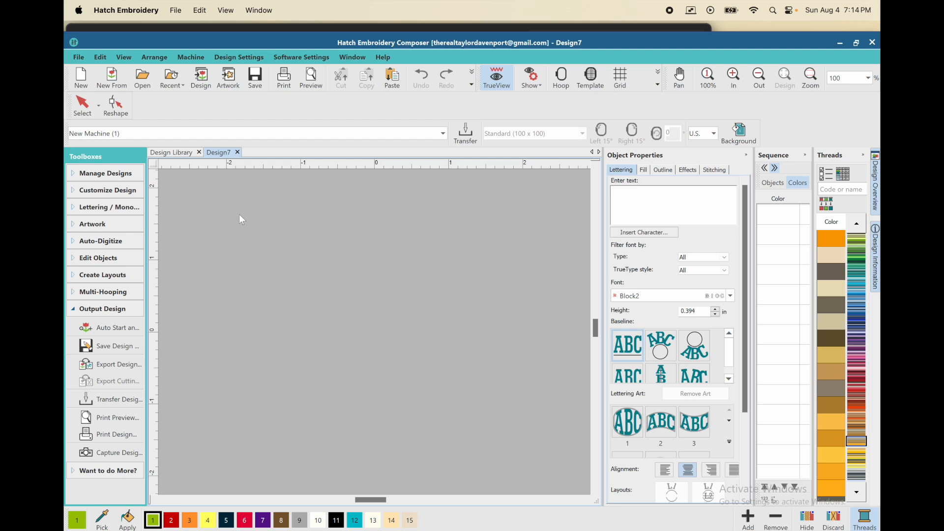
pyautogui.click(173, 152)
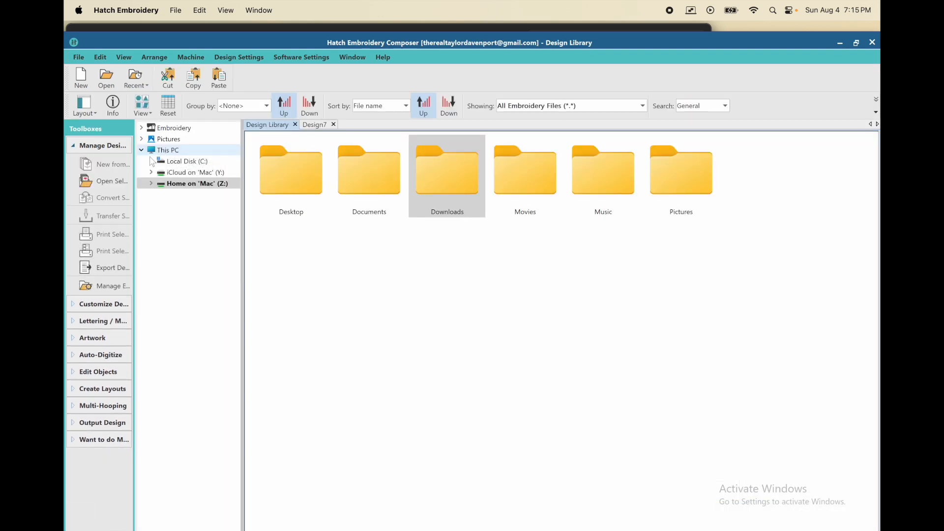
pyautogui.click(72, 146)
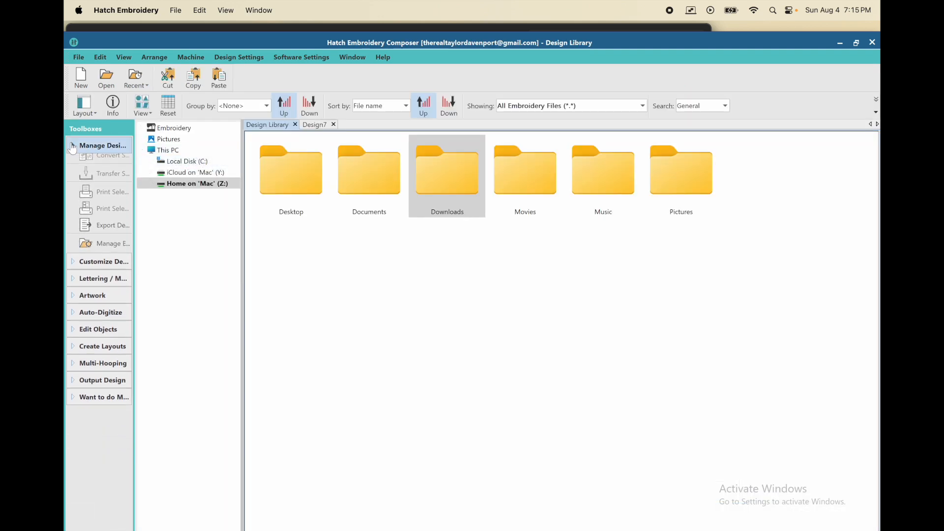
pyautogui.click(103, 150)
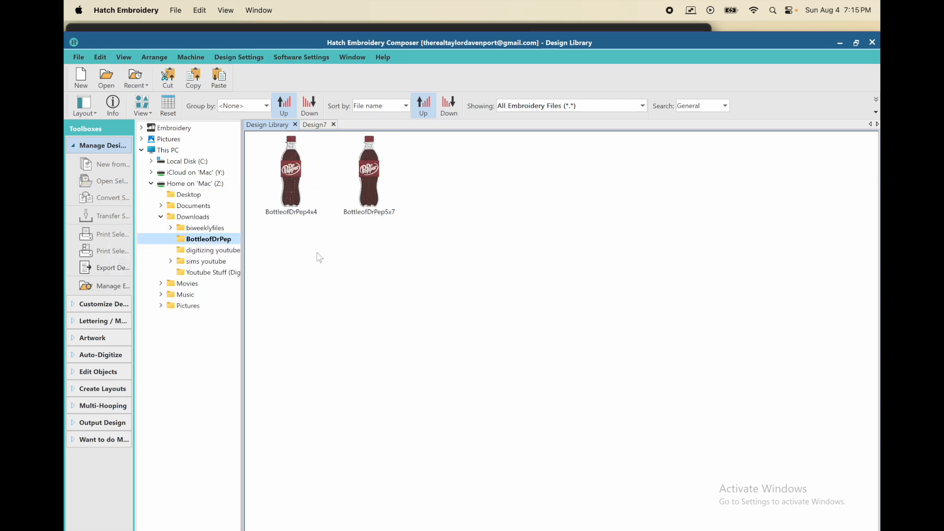
# Select both designs, BottleofDrPep4x4 and BottleofDrPep5x7, and start converting the selected designs.
pyautogui.click(327, 214)
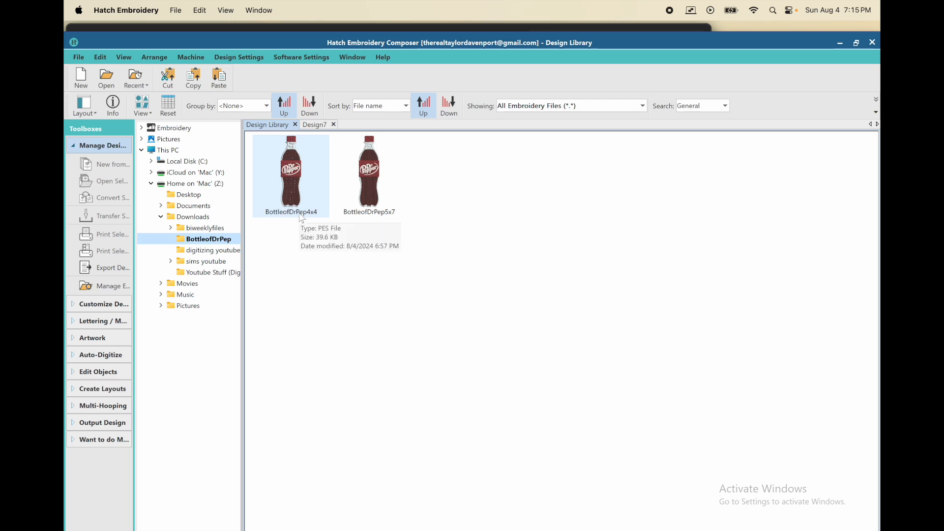
pyautogui.click(385, 215)
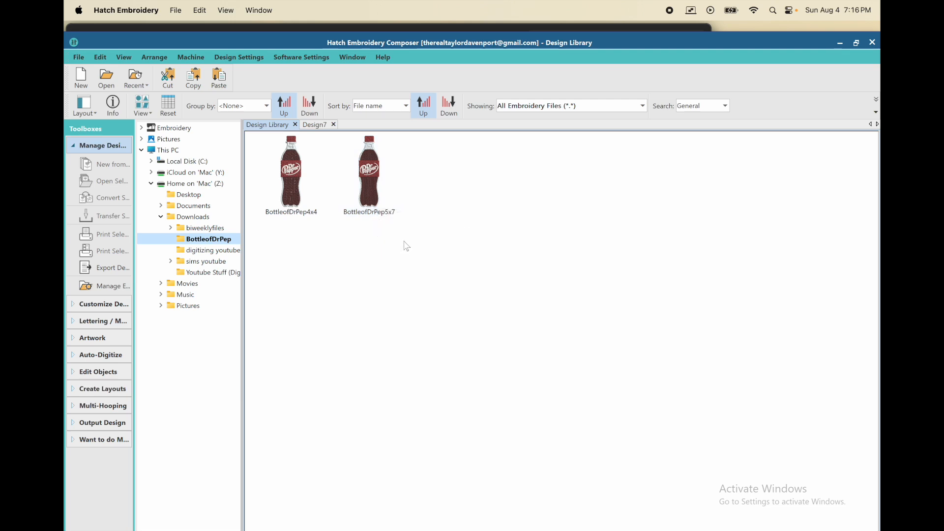
pyautogui.moveTo(404, 241); pyautogui.dragTo(255, 140)
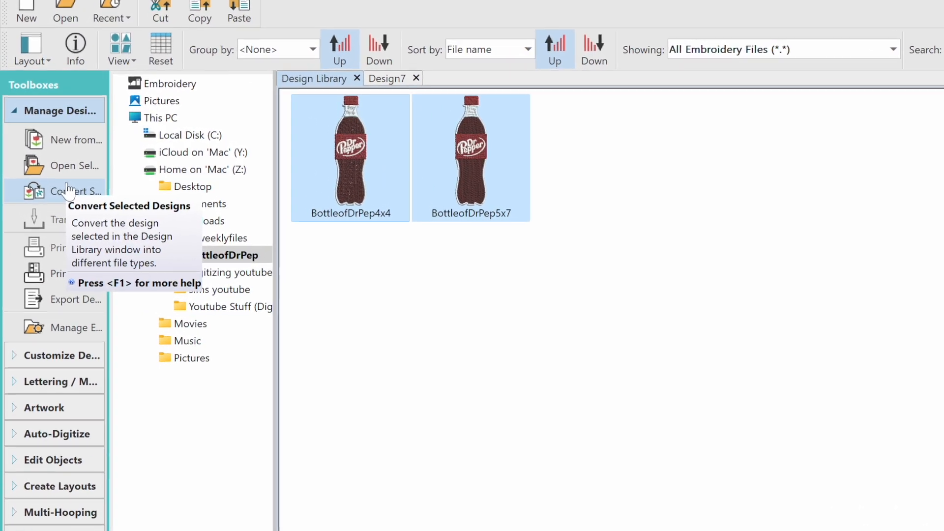
pyautogui.click(75, 198)
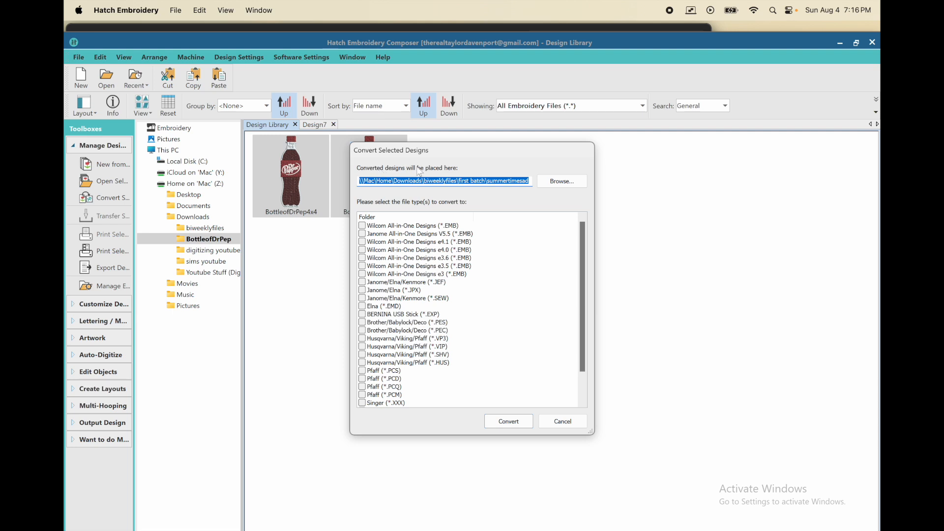
# Set the destination for the converted designs to the BottleofDrPep folder in Downloads.
pyautogui.click(554, 186)
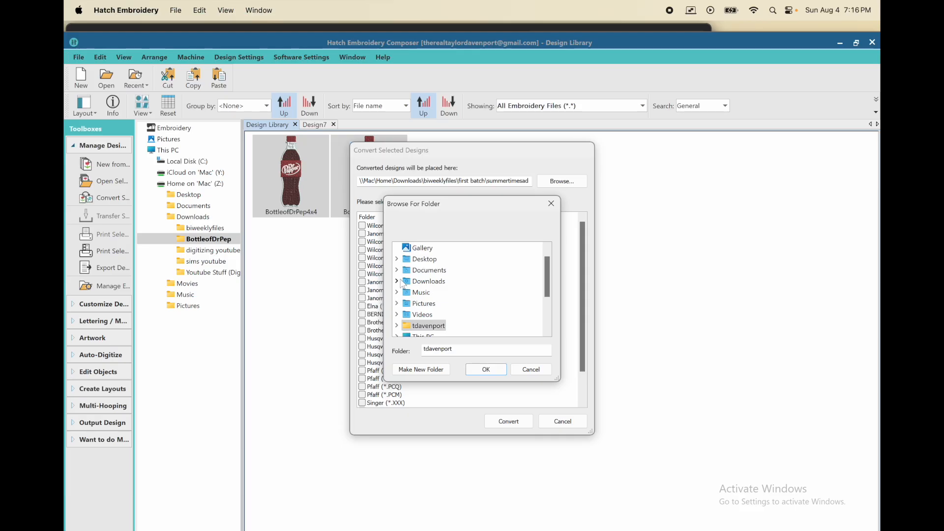
pyautogui.click(398, 282)
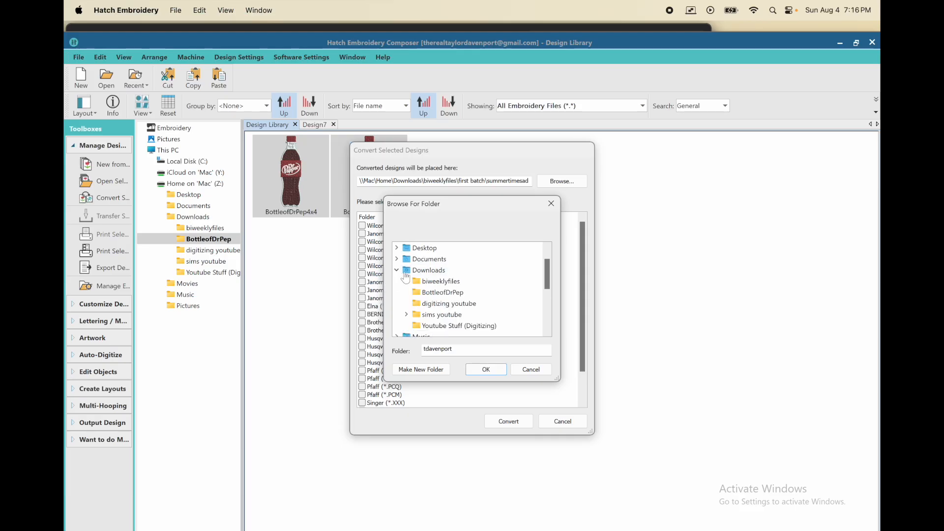
pyautogui.click(427, 295)
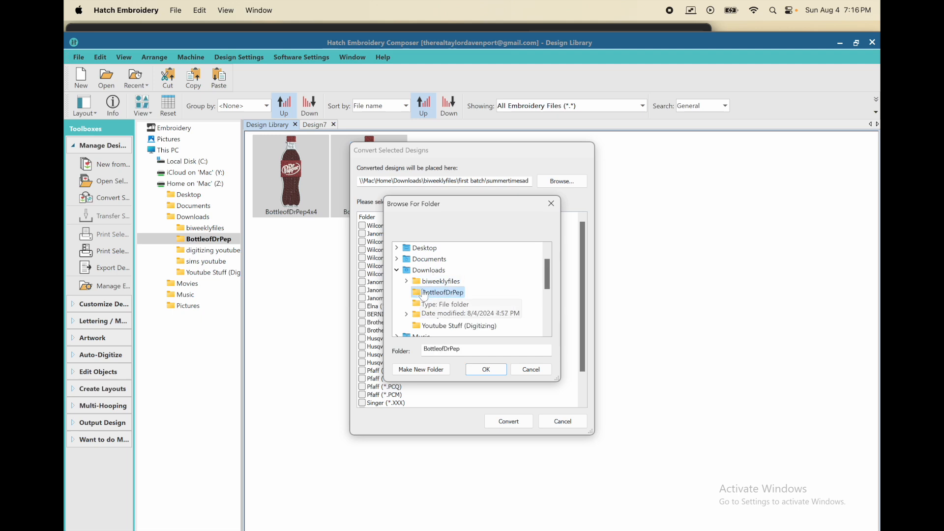
pyautogui.click(476, 375)
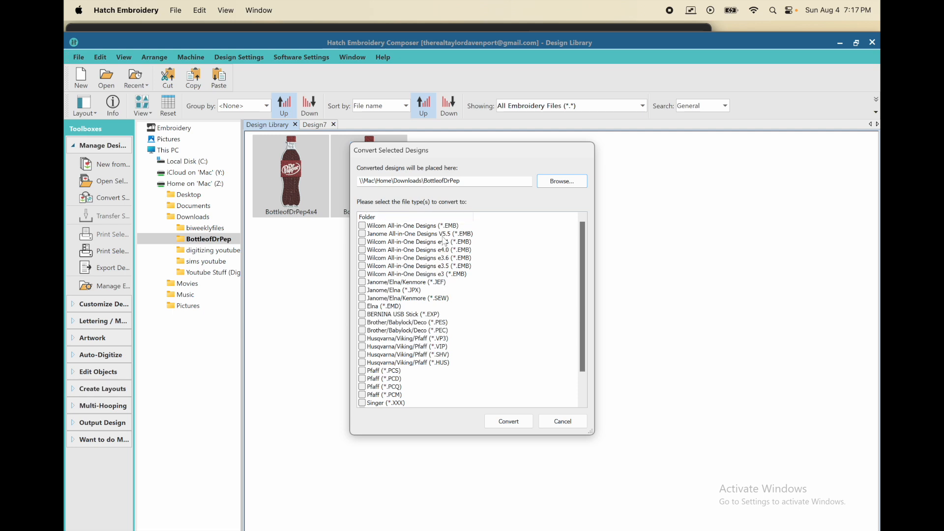
# Convert the selected designs to the Janome JEF, Husqvarna/Viking/Pfaff VP3 and Tajima DST file types.
pyautogui.scroll(-2, 445, 241)
pyautogui.scroll(2, 445, 241)
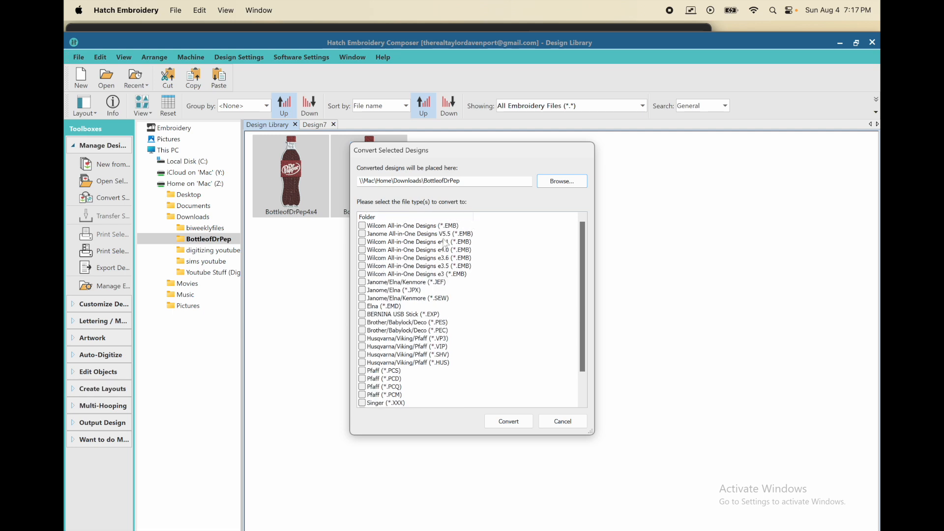
pyautogui.click(363, 283)
pyautogui.scroll(-2, 425, 295)
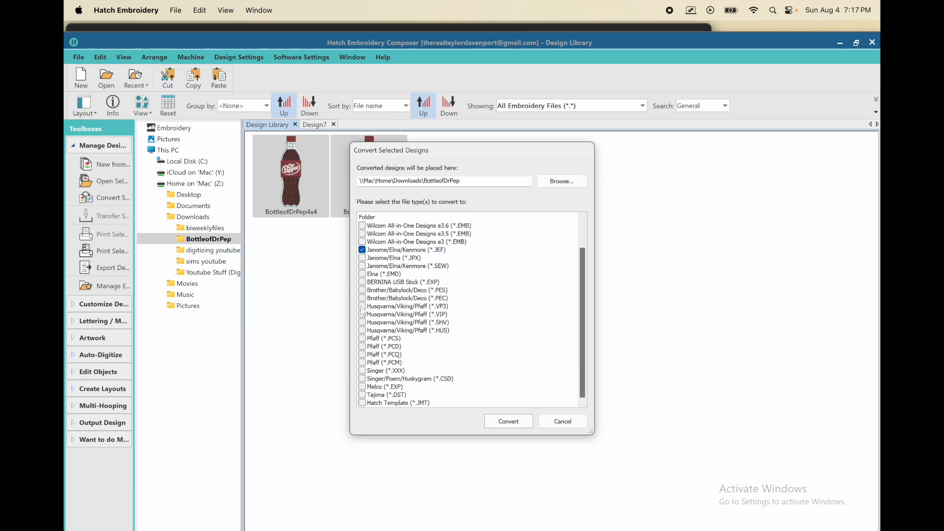
pyautogui.click(362, 306)
pyautogui.click(362, 395)
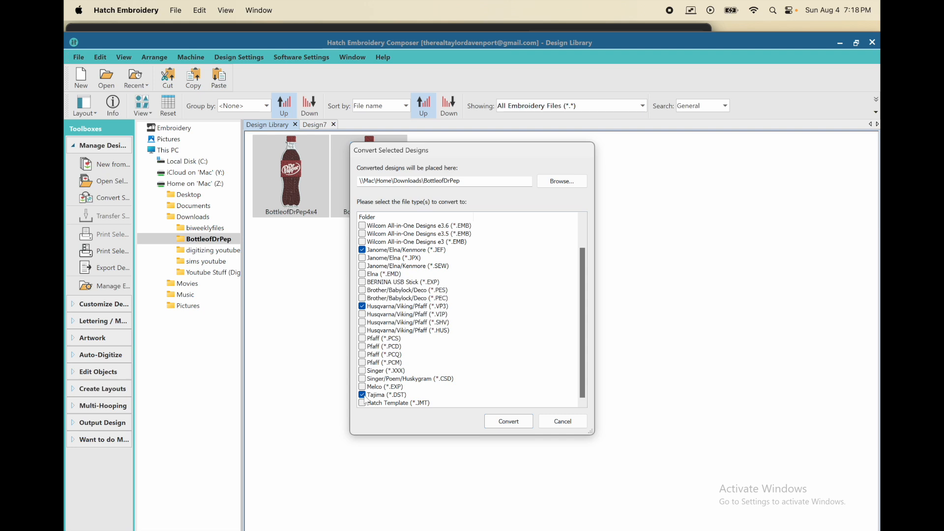
pyautogui.click(362, 371)
pyautogui.click(362, 371)
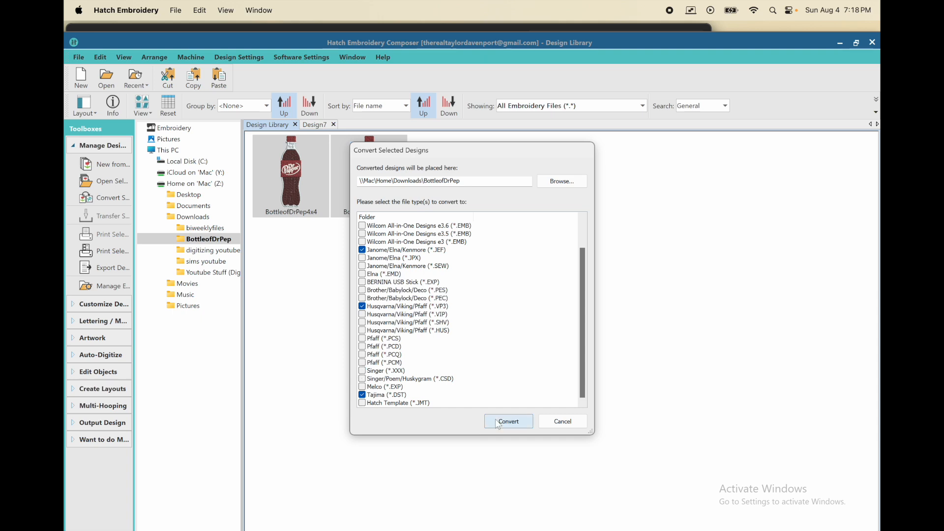
pyautogui.click(498, 425)
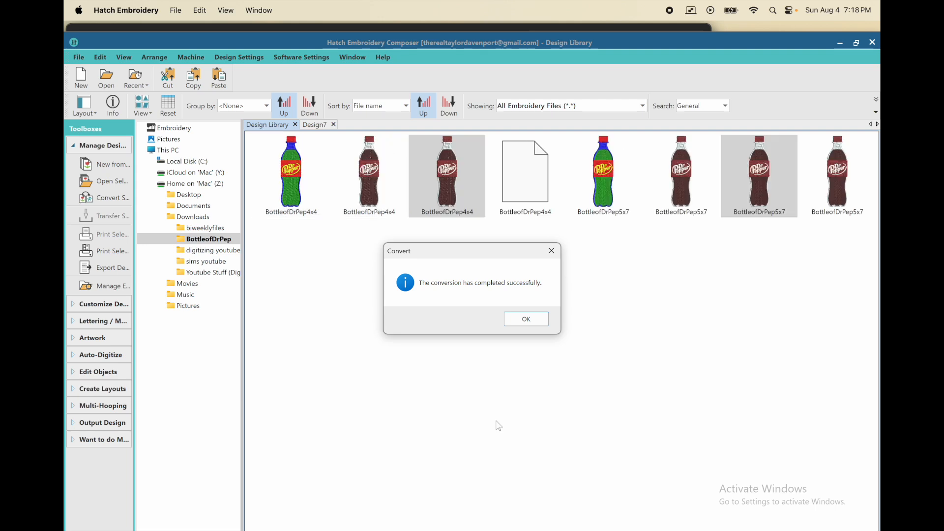
pyautogui.click(522, 323)
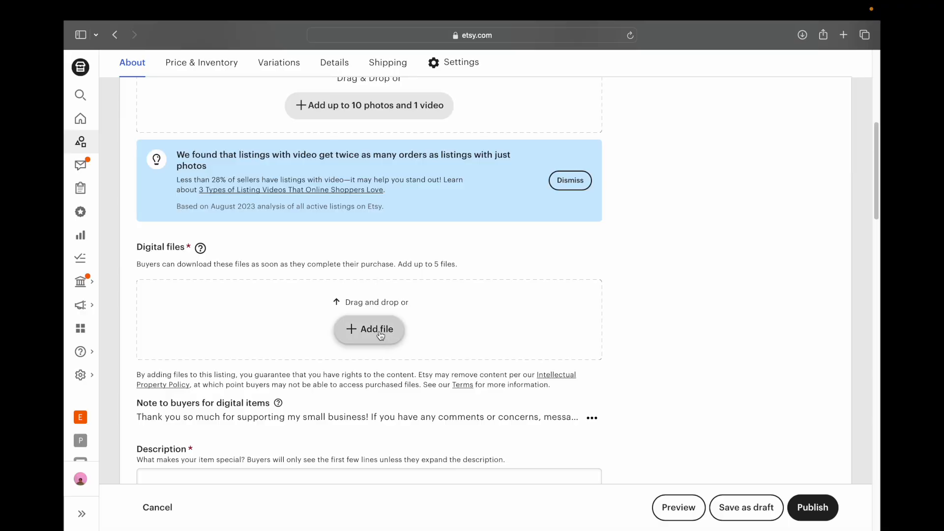
# Try to upload jeepgirl5x7.PES from Downloads as a digital file of the new Etsy listing, and remove it.
pyautogui.click(384, 335)
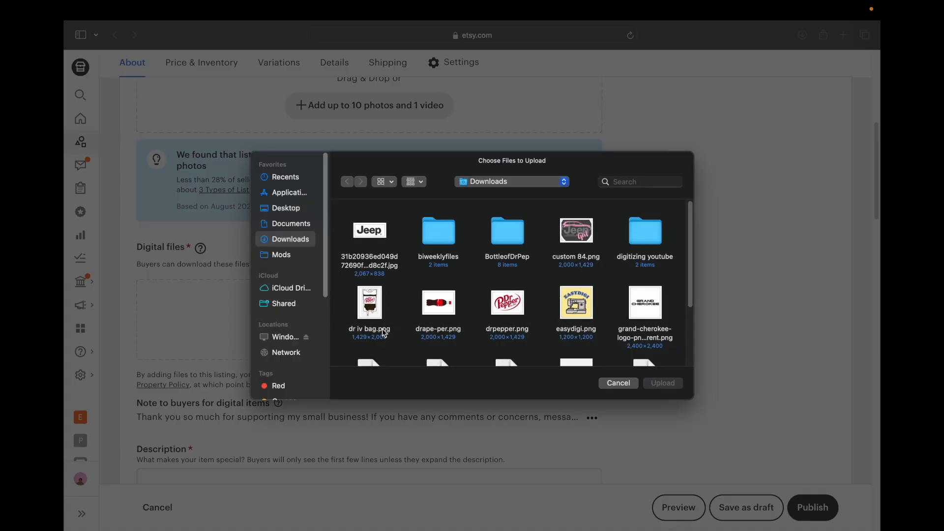
pyautogui.scroll(-3, 464, 318)
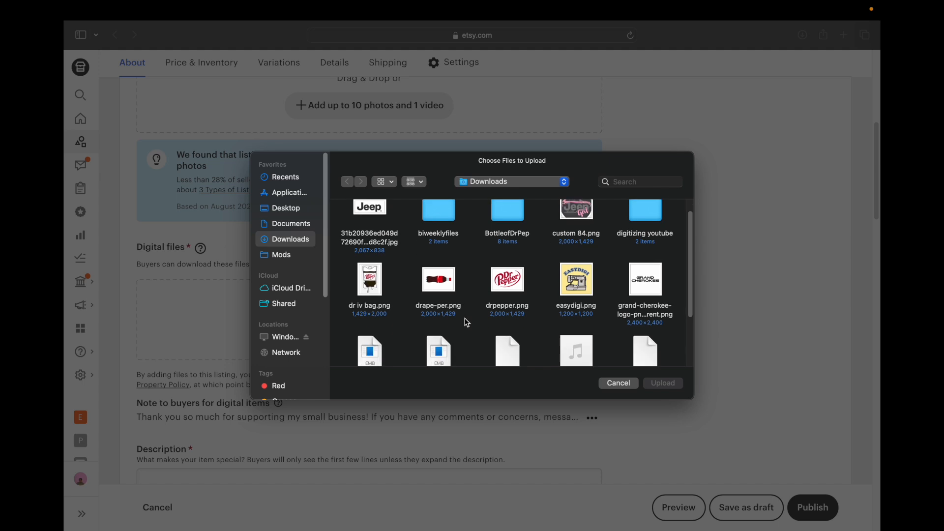
pyautogui.click(513, 289)
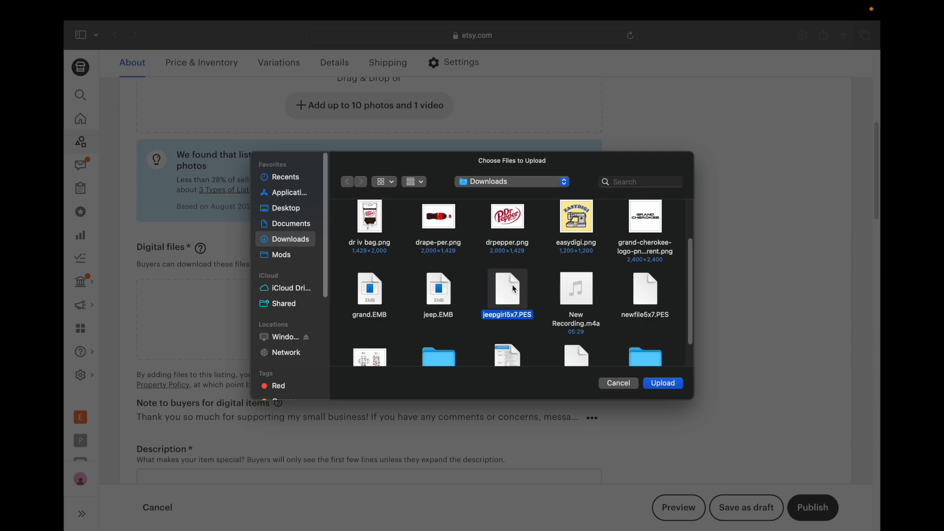
pyautogui.press('Return')
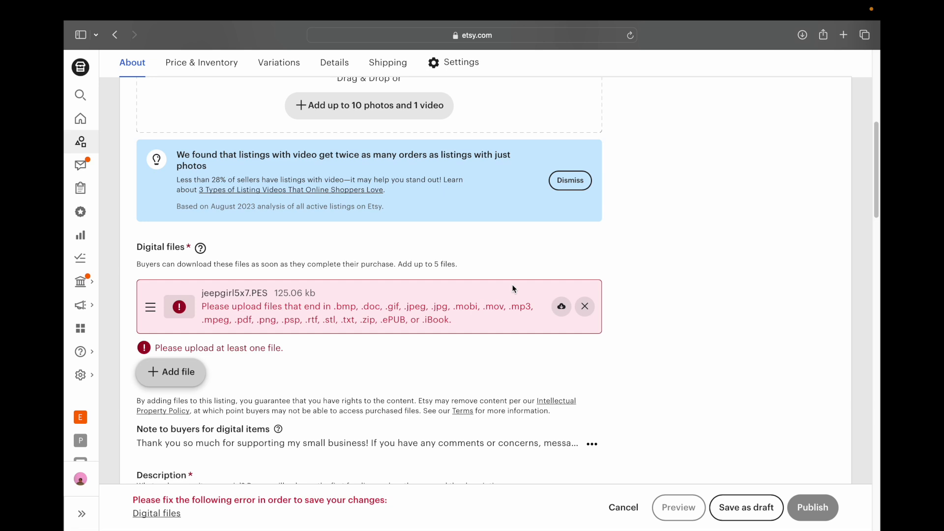
pyautogui.click(585, 307)
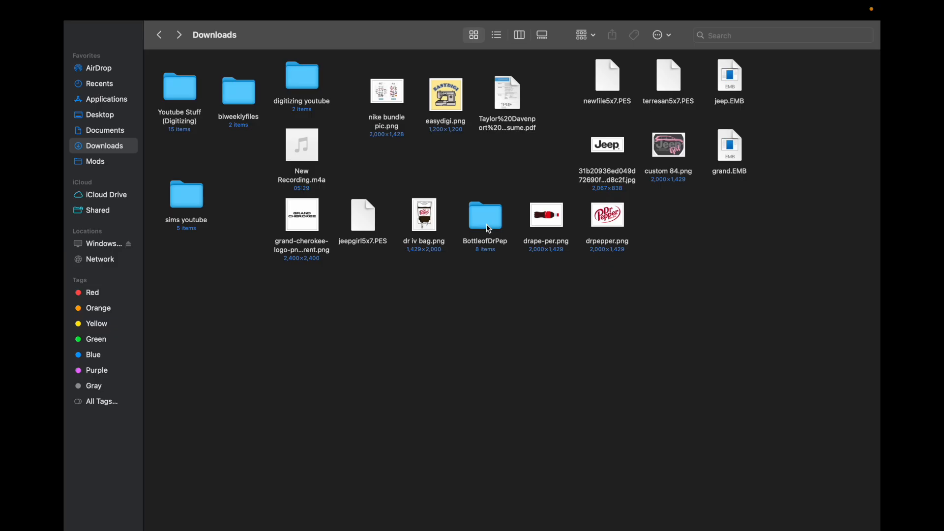
# In Finder, compress the BottleofDrPep folder in Downloads into a ZIP archive and check the embroidery files inside the folder.
pyautogui.moveTo(484, 211); pyautogui.dragTo(407, 361)
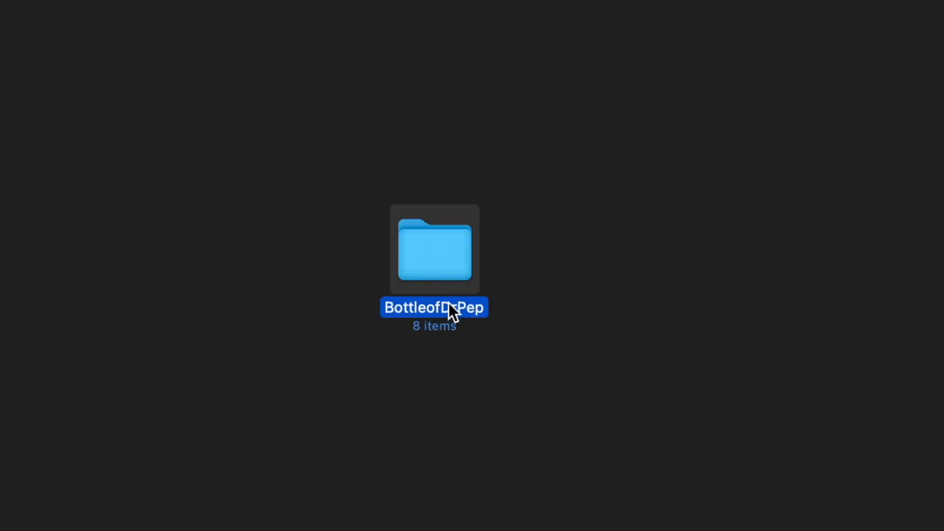
pyautogui.click(529, 322)
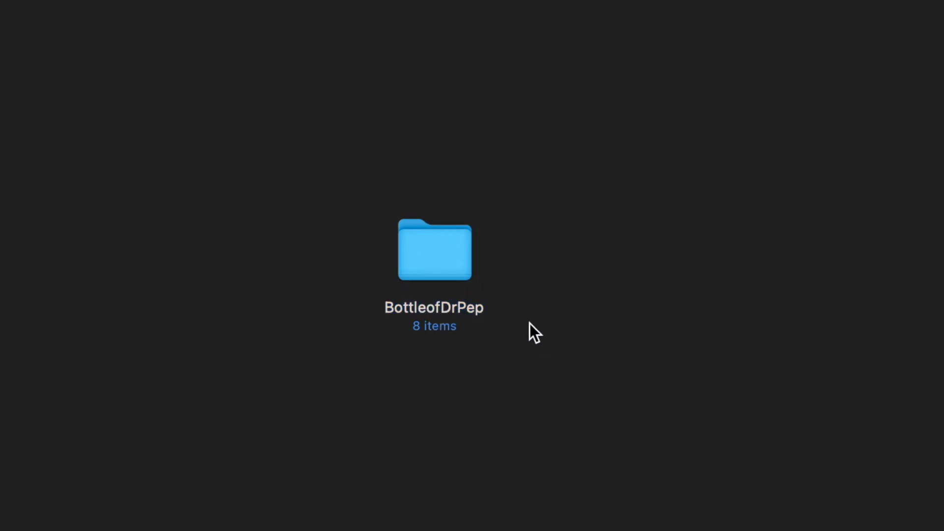
pyautogui.rightClick(438, 261)
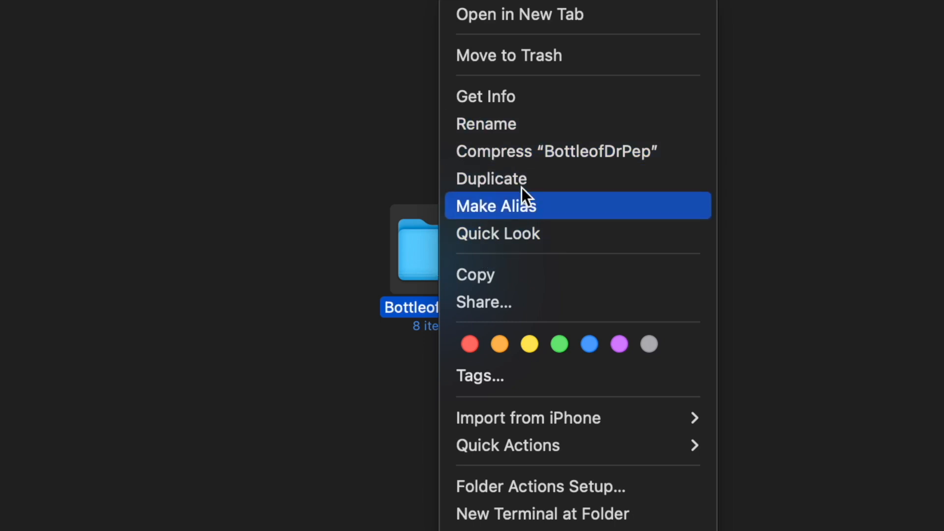
pyautogui.click(527, 153)
pyautogui.moveTo(474, 312); pyautogui.dragTo(527, 311)
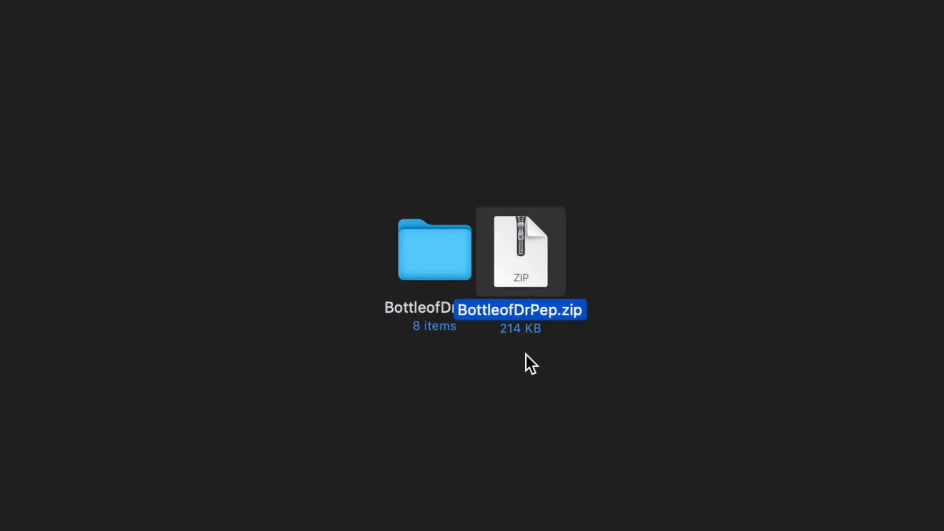
pyautogui.doubleClick(434, 251)
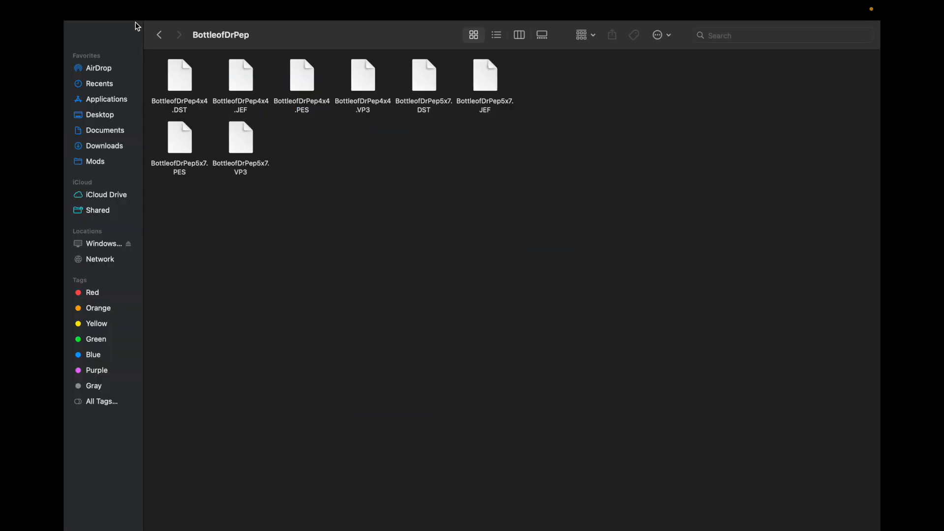
pyautogui.click(159, 34)
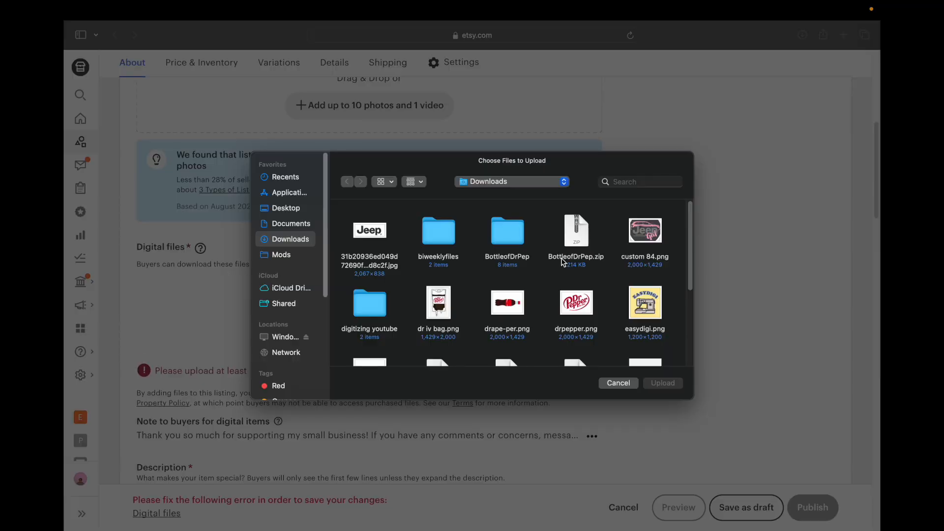
# Upload BottleofDrPep.zip as the digital file of the Etsy listing.
pyautogui.click(585, 243)
pyautogui.doubleClick(584, 244)
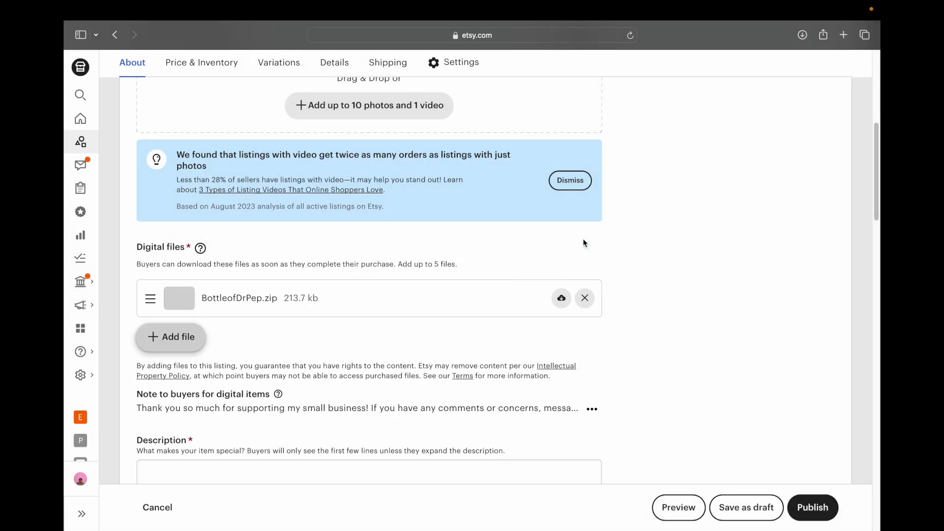
# Enter the listing title "Dr Pepper bottle Embroidery file 4x4 & 5x7 PES DST VP3 JEF".
pyautogui.scroll(1, 489, 337)
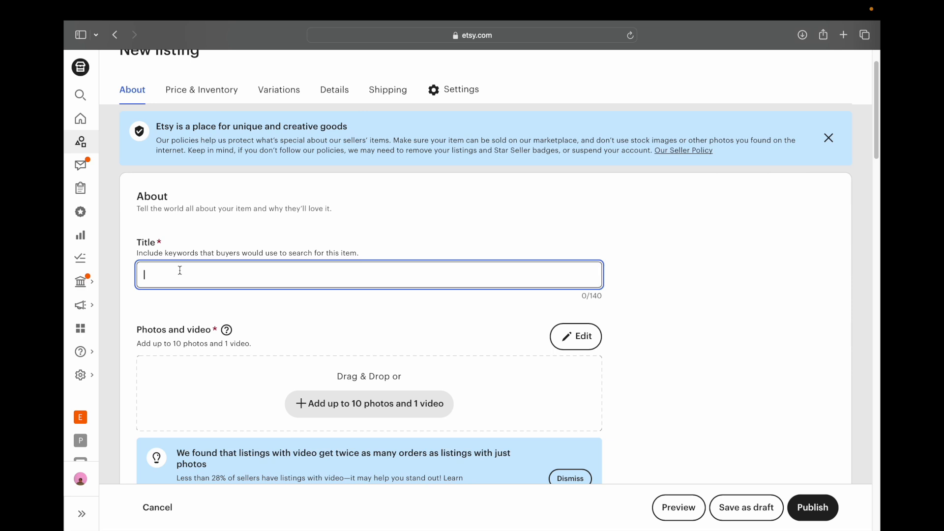
pyautogui.write('Dr pepper bottle Embrois')
pyautogui.press('BackSpace')
pyautogui.write('dery')
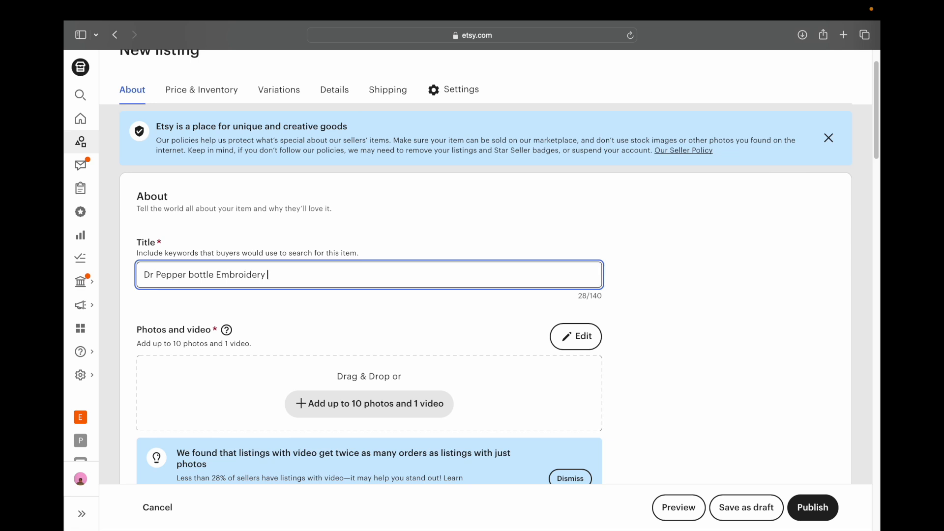
pyautogui.write(' file 4x4 & 5x7 PES DST VP')
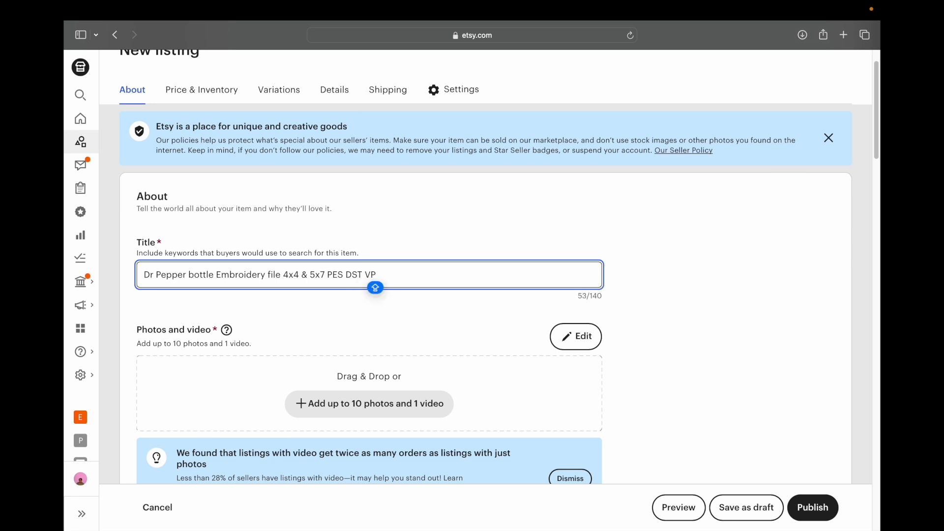
pyautogui.write('3 JEF')
pyautogui.click(366, 312)
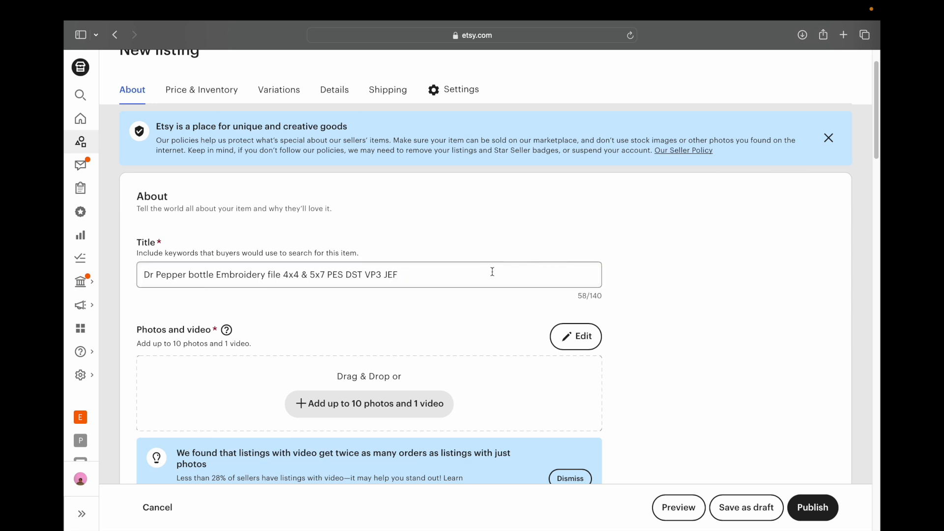
pyautogui.scroll(-3, 489, 271)
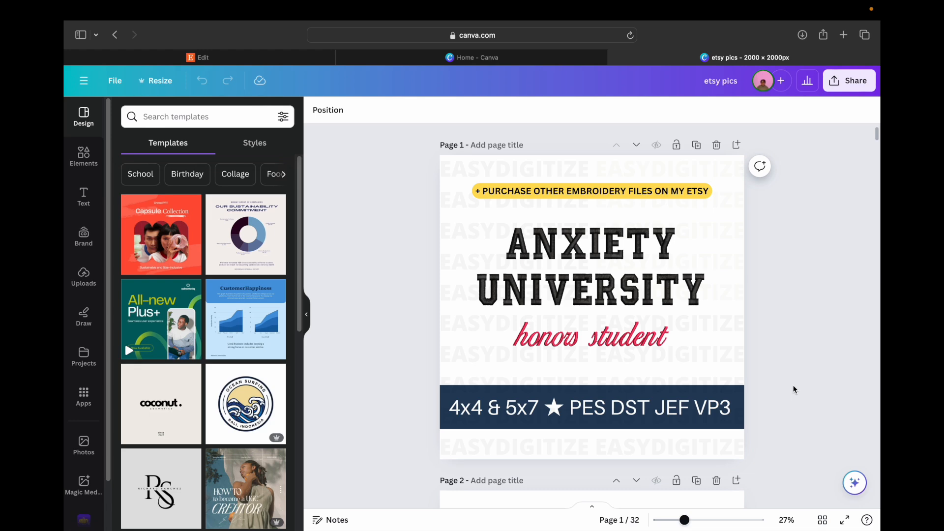
# Add a blank page directly after page 2 of the etsy pics design.
pyautogui.scroll(-2, 793, 390)
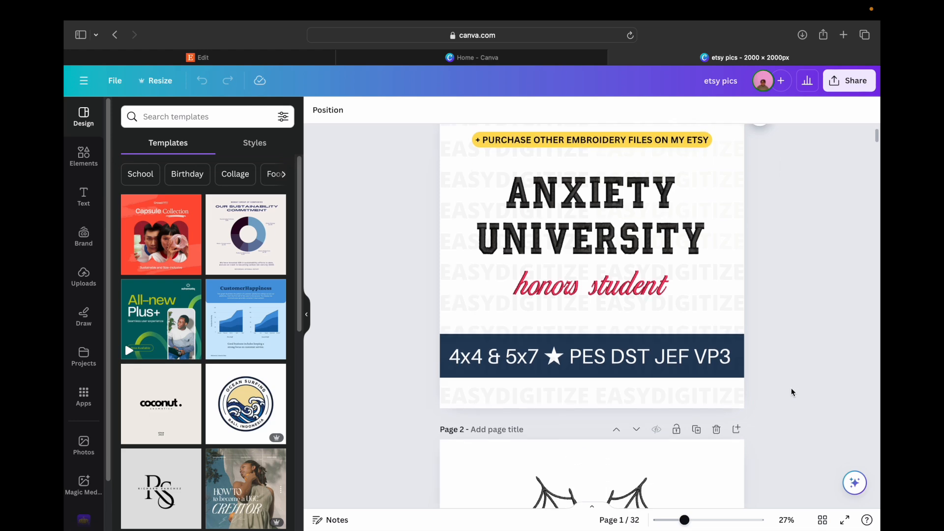
pyautogui.scroll(-5, 792, 392)
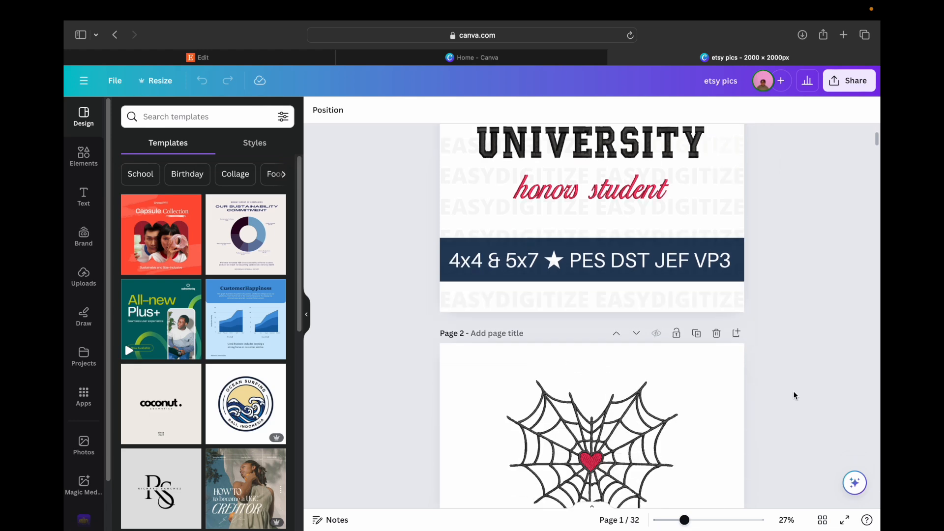
pyautogui.scroll(-5, 782, 403)
pyautogui.press('super+Return')
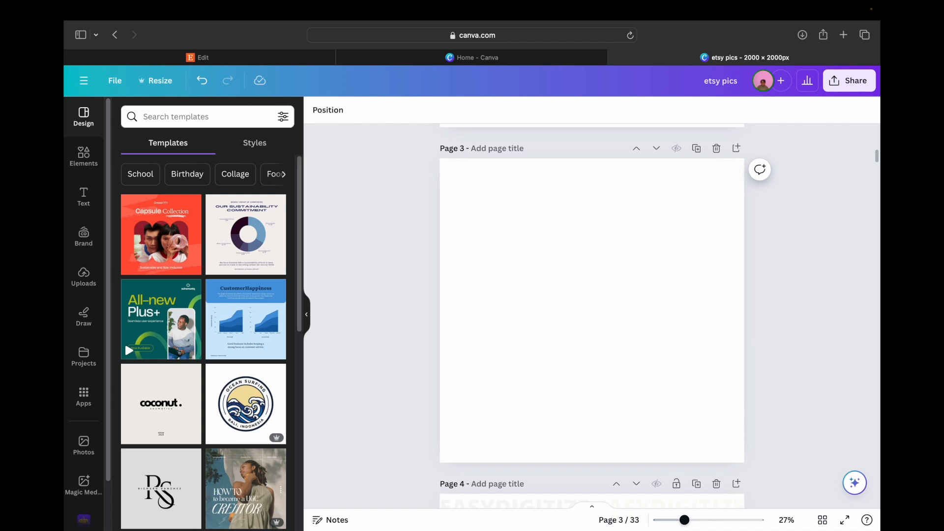
# Add a square shape to the blank page, stretch it into a full-width banner below the middle and colour it light pink.
pyautogui.click(570, 327)
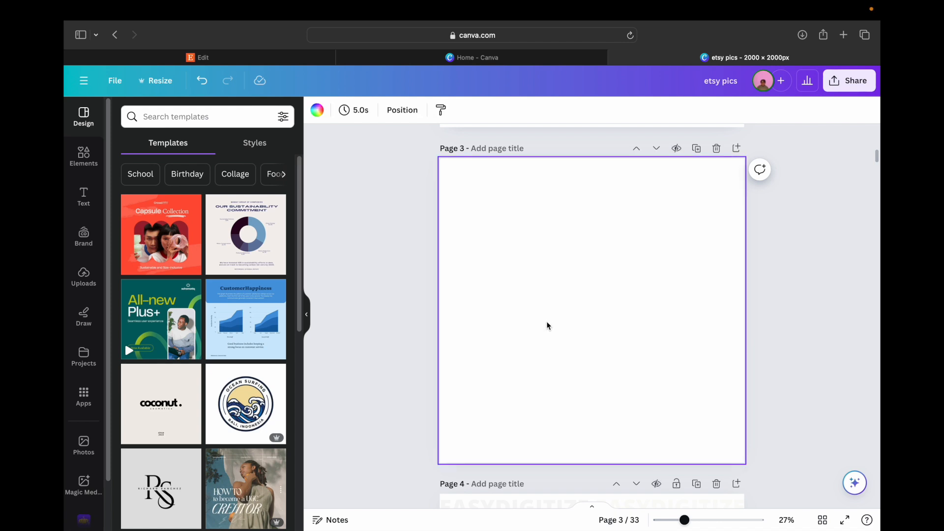
pyautogui.click(74, 164)
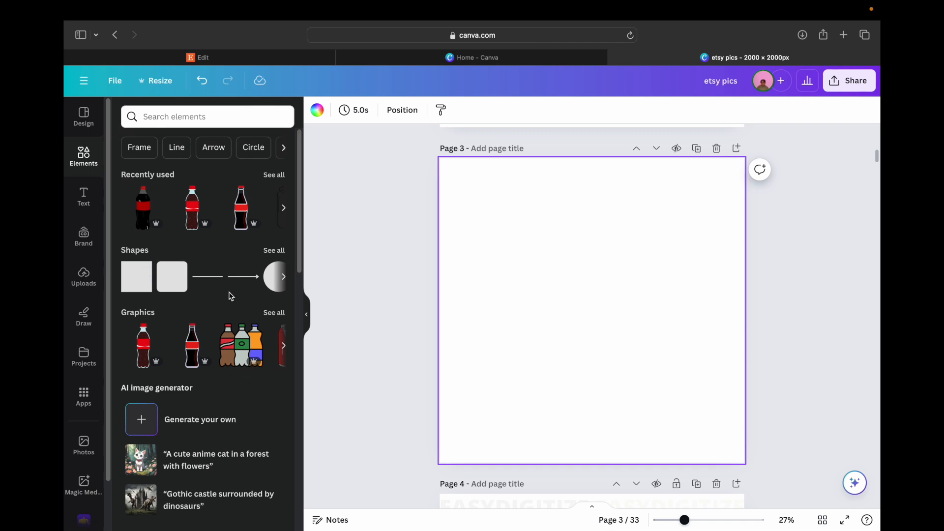
pyautogui.click(136, 282)
pyautogui.moveTo(595, 336); pyautogui.dragTo(484, 386)
pyautogui.moveTo(527, 363); pyautogui.dragTo(745, 353)
pyautogui.moveTo(610, 321); pyautogui.dragTo(612, 365)
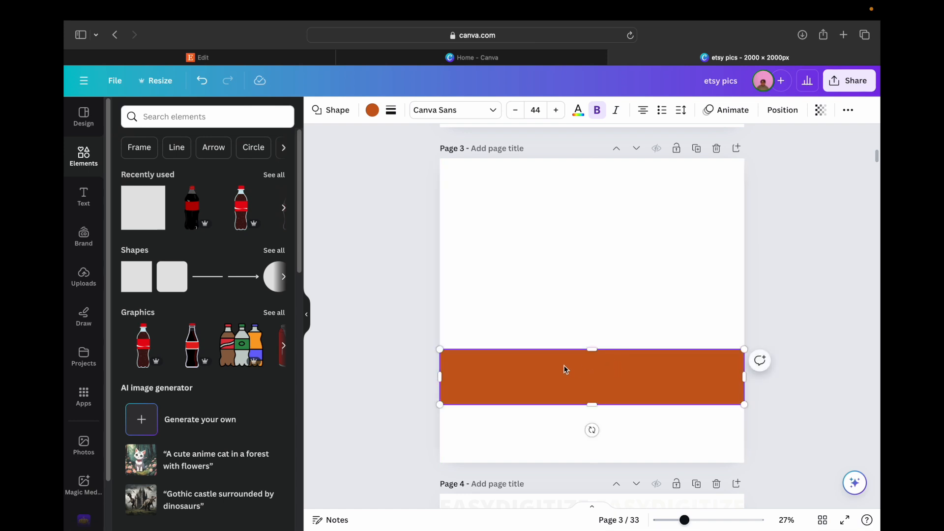
pyautogui.click(372, 110)
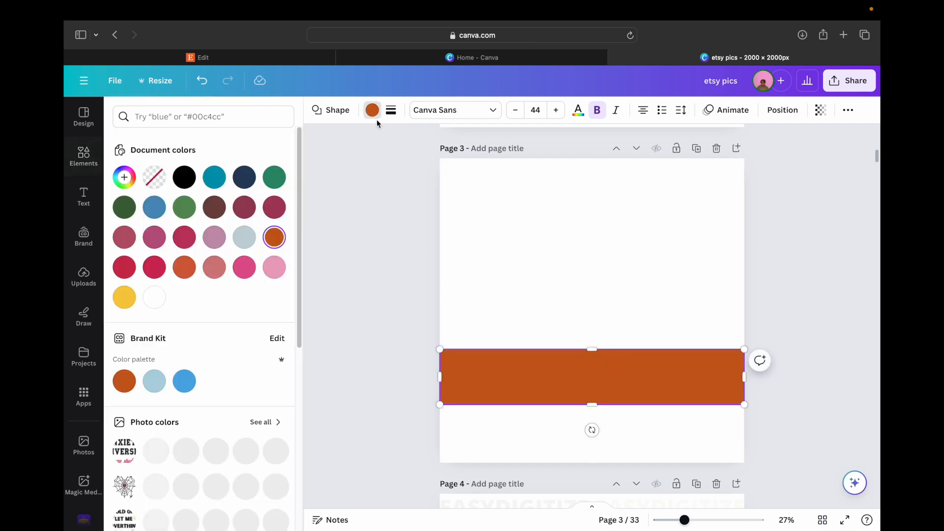
pyautogui.click(273, 268)
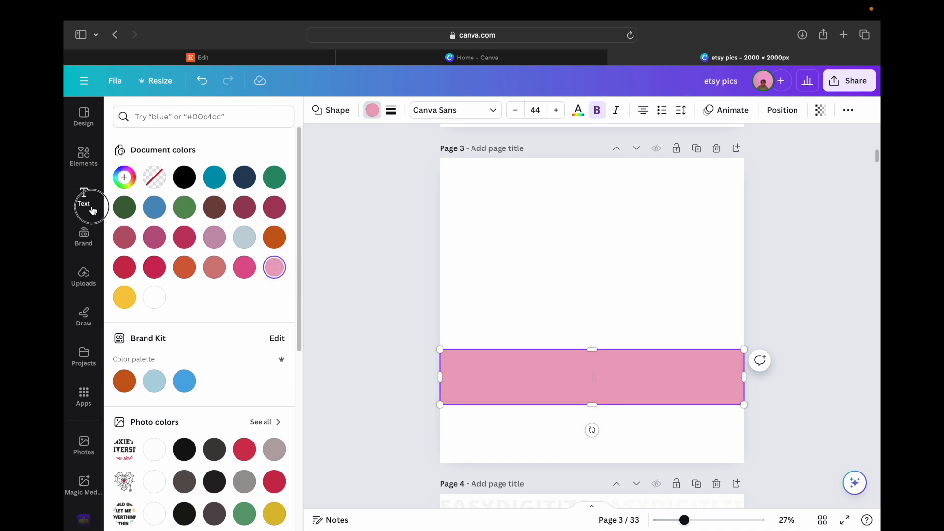
# Add a subheading reading "4x4 & 5x7" and centre it on the pink banner.
pyautogui.click(86, 199)
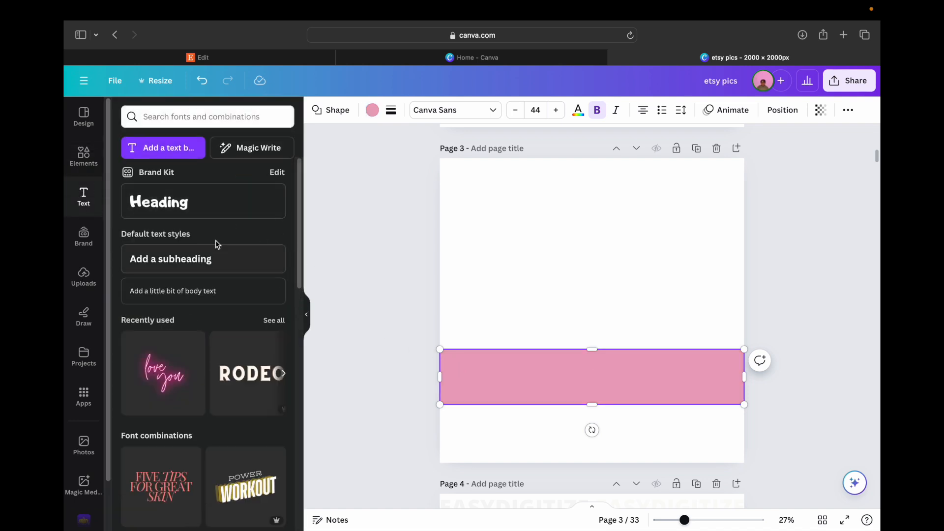
pyautogui.click(102, 172)
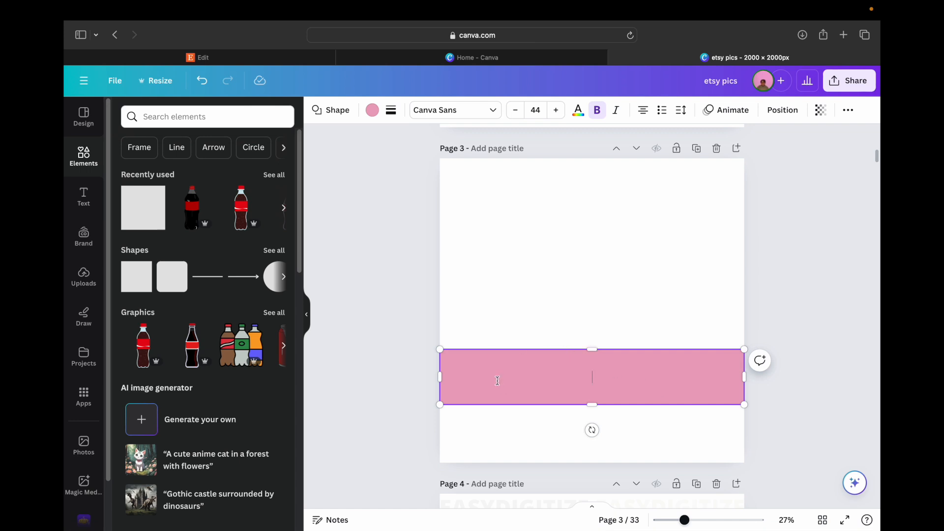
pyautogui.click(73, 201)
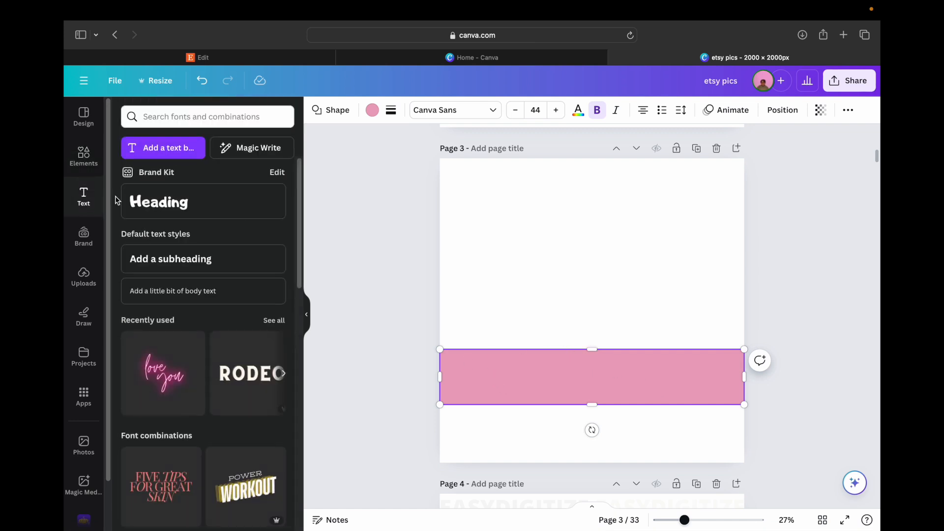
pyautogui.click(198, 260)
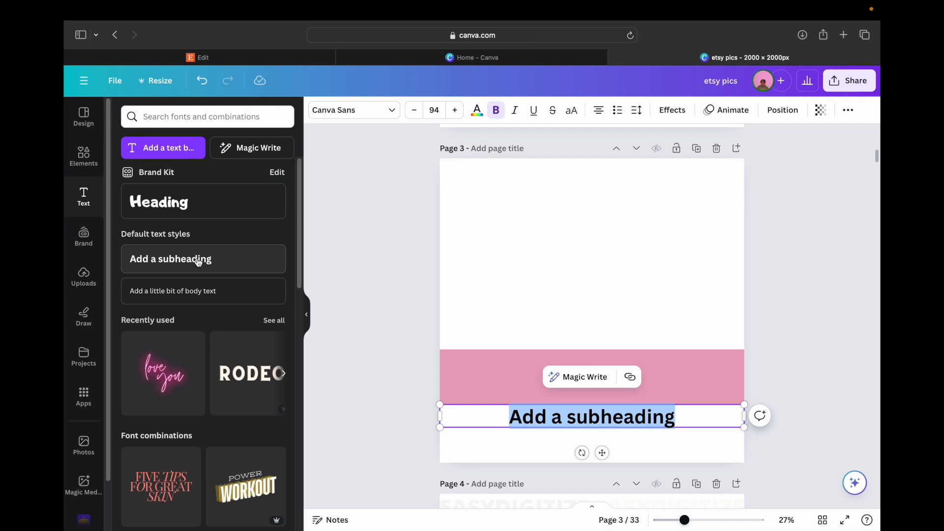
pyautogui.write('4x4')
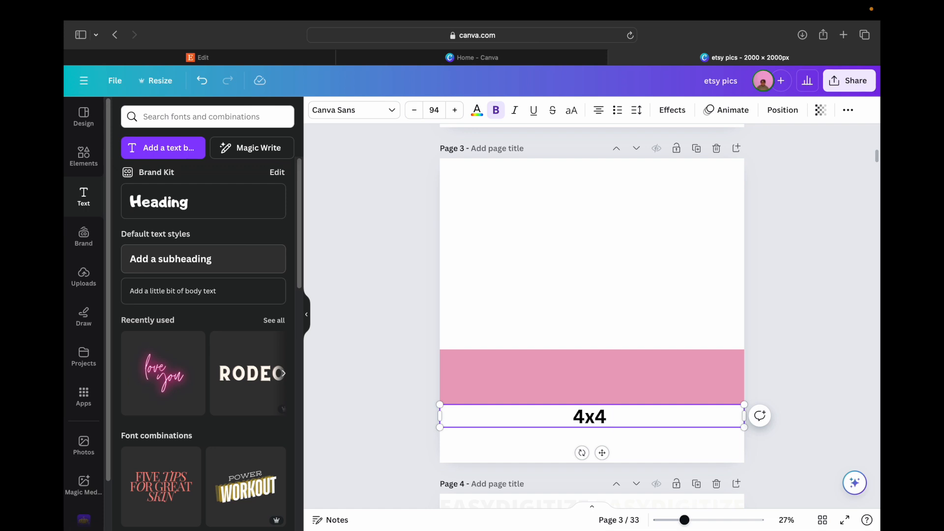
pyautogui.write(' & ')
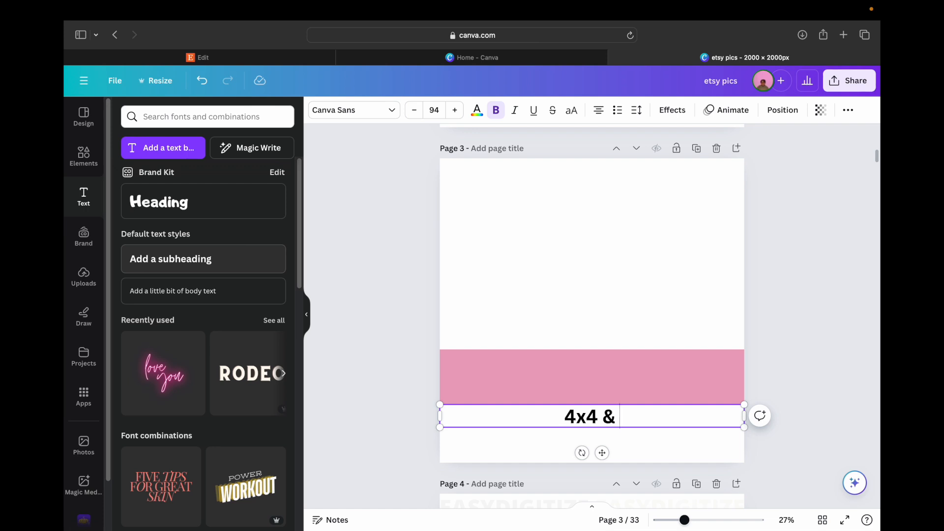
pyautogui.write('5x7')
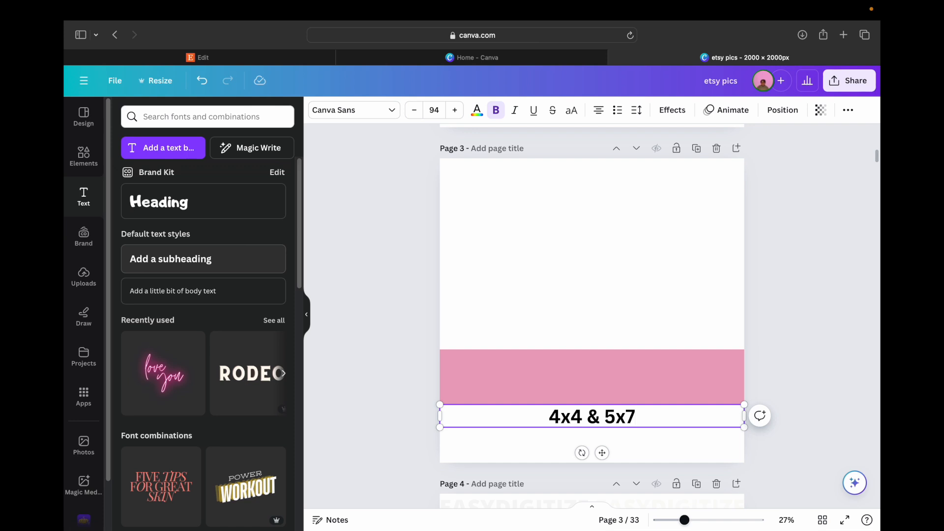
pyautogui.moveTo(601, 452); pyautogui.dragTo(599, 413)
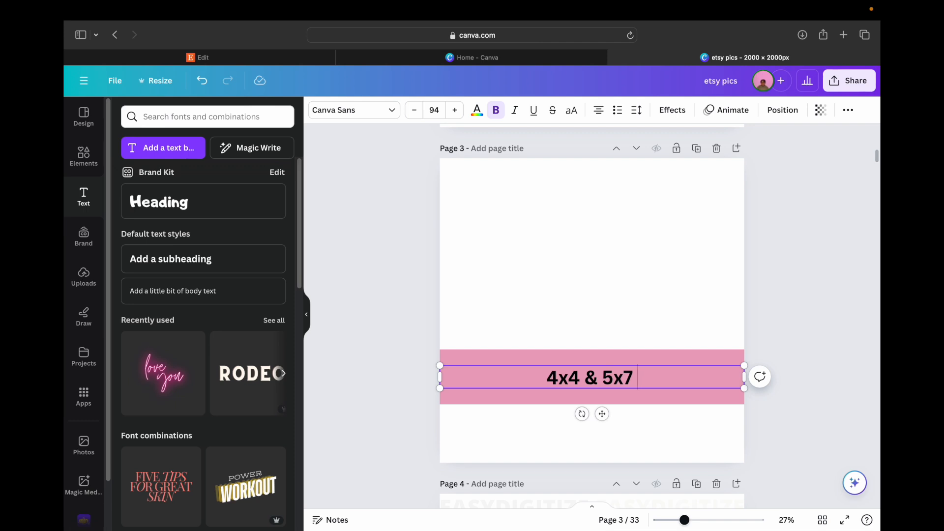
# Extend the banner text with the file formats so it reads "4x4 & 5x7 PES DST JEF VP3".
pyautogui.write('p')
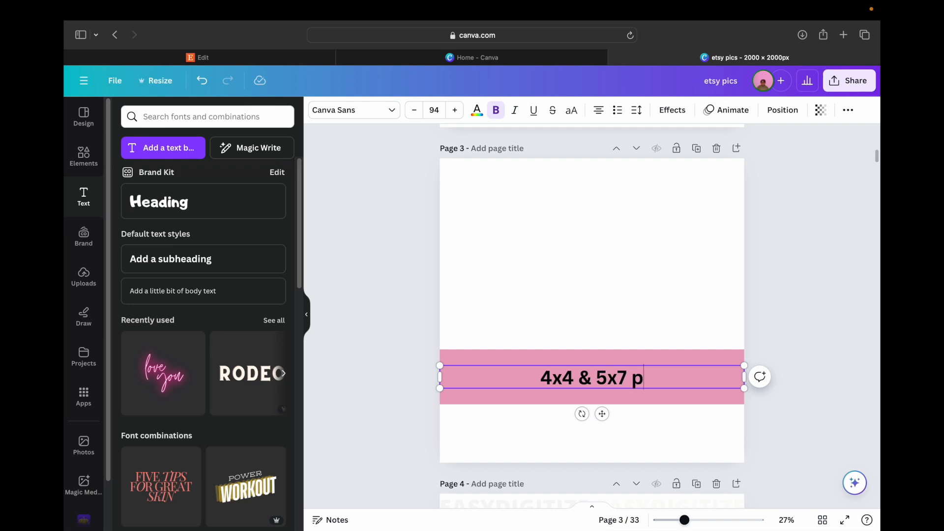
pyautogui.press('BackSpace')
pyautogui.write('PES DS')
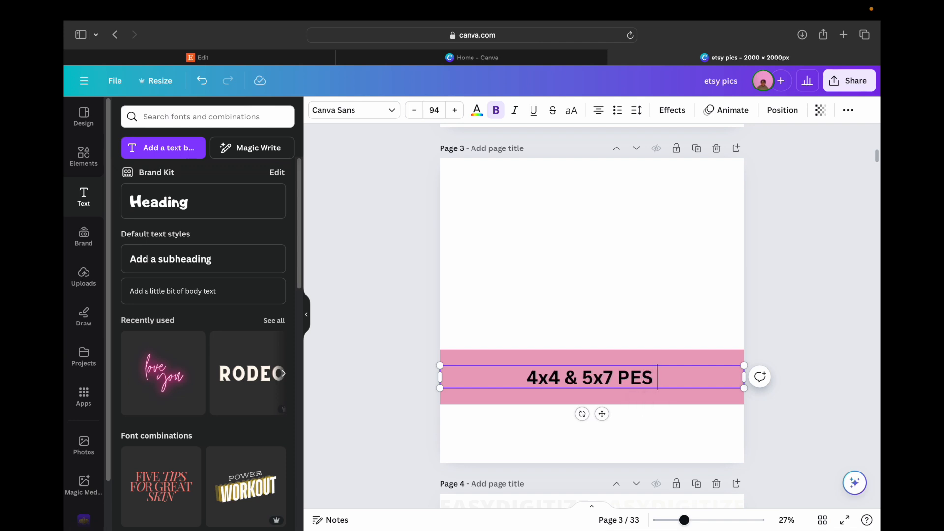
pyautogui.write('T')
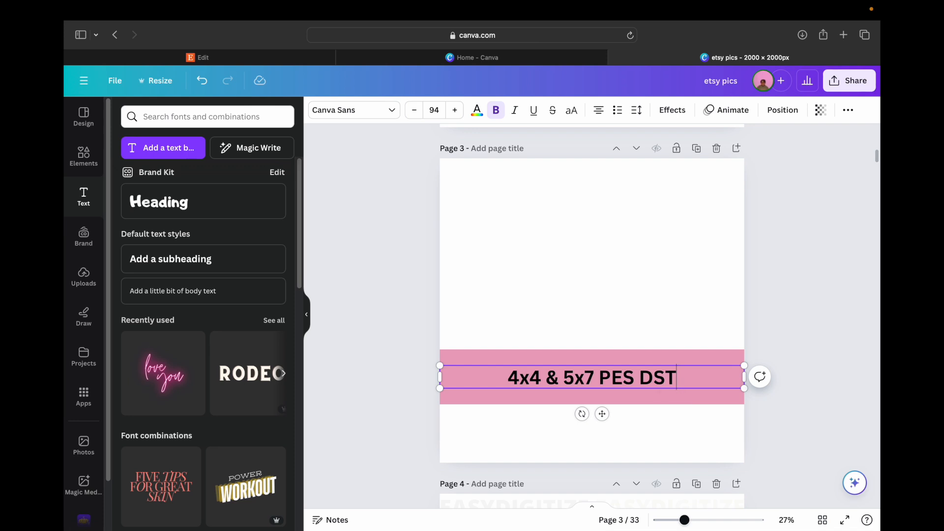
pyautogui.write(' JEF VP')
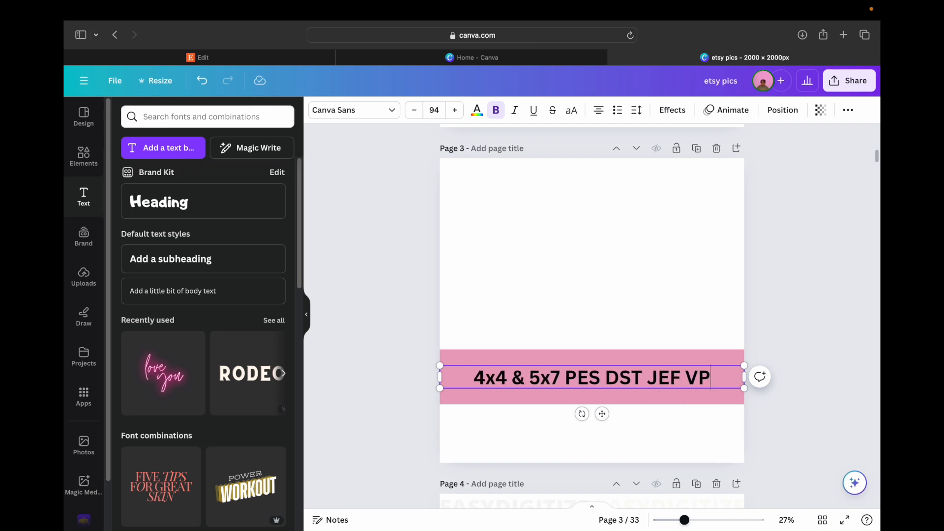
pyautogui.press('capslock')
pyautogui.write('3')
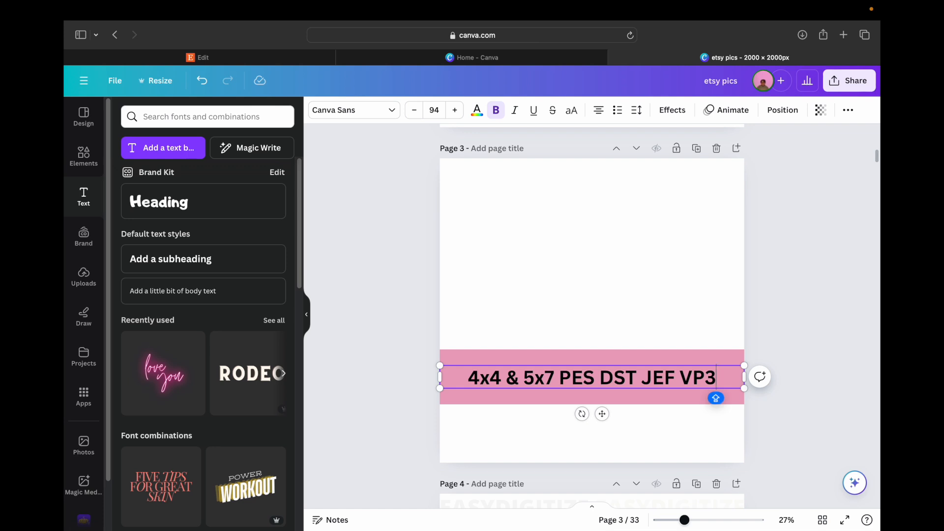
pyautogui.click(707, 356)
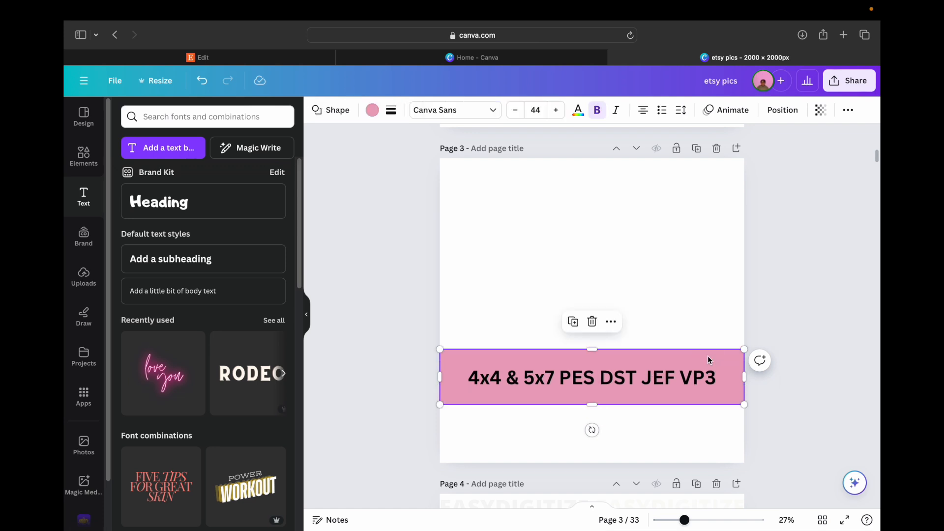
# Try the Brittany and Gagalin fonts on the banner text and set it to Times New Roman.
pyautogui.click(701, 387)
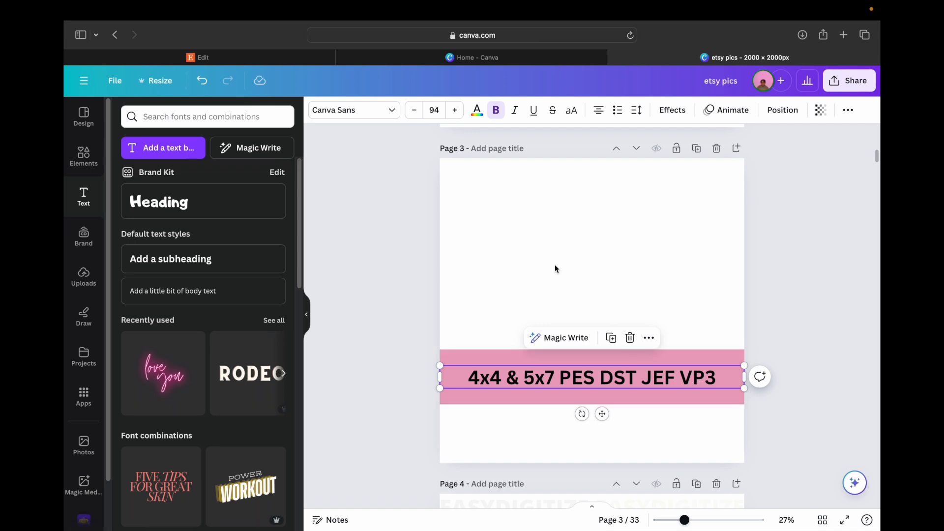
pyautogui.click(358, 109)
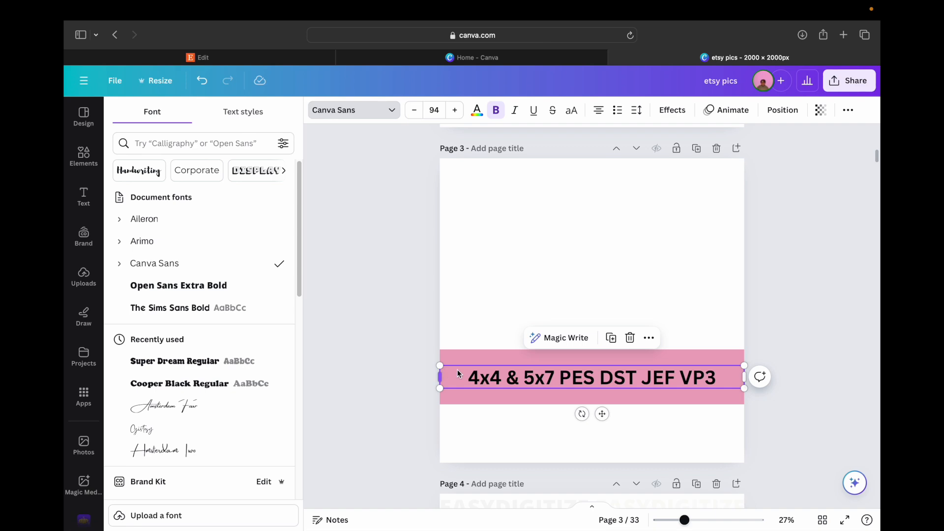
pyautogui.scroll(-8, 234, 358)
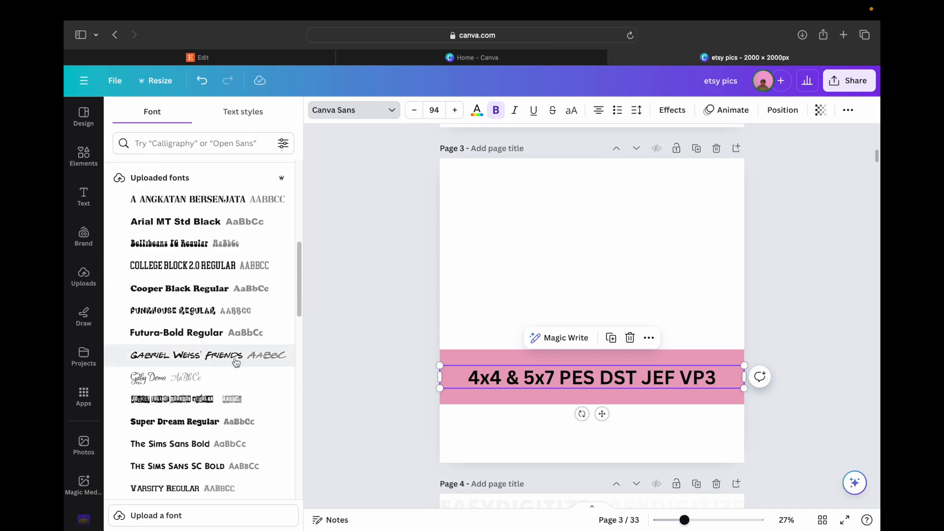
pyautogui.scroll(-15, 236, 362)
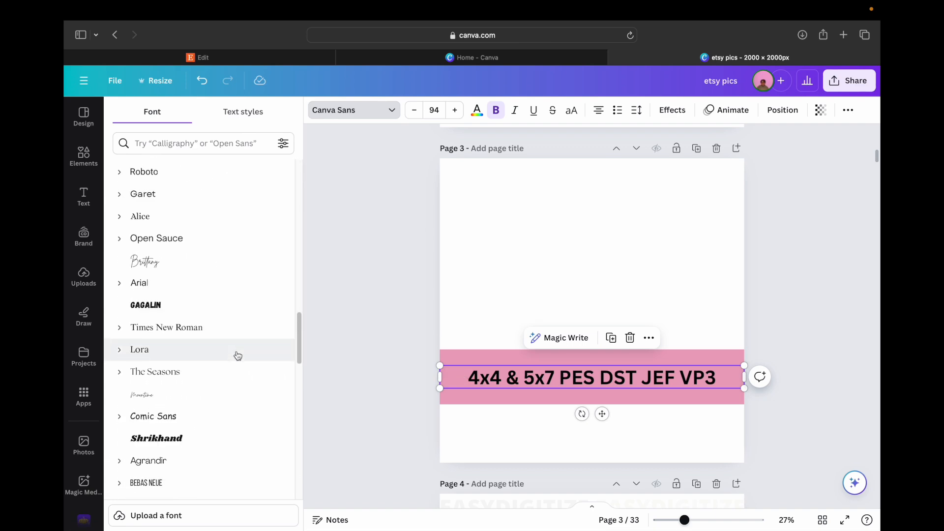
pyautogui.click(196, 259)
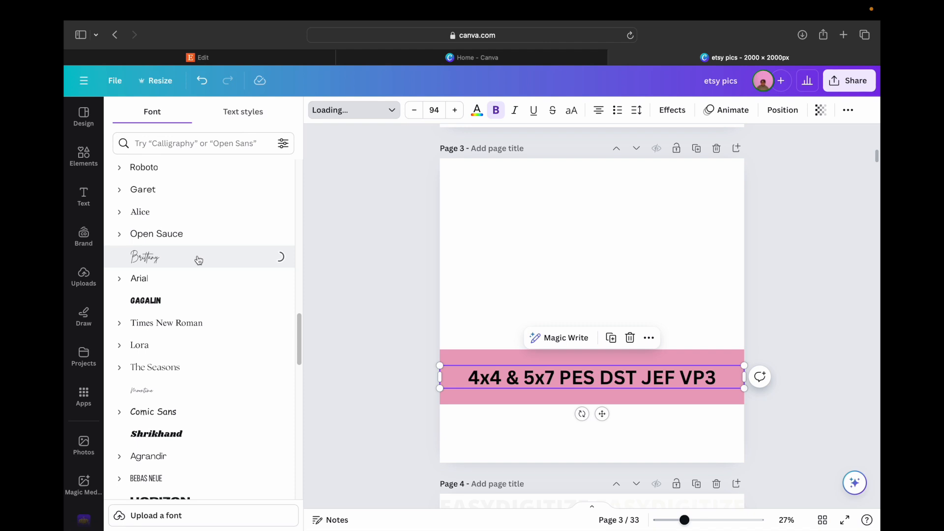
pyautogui.click(192, 299)
pyautogui.click(194, 328)
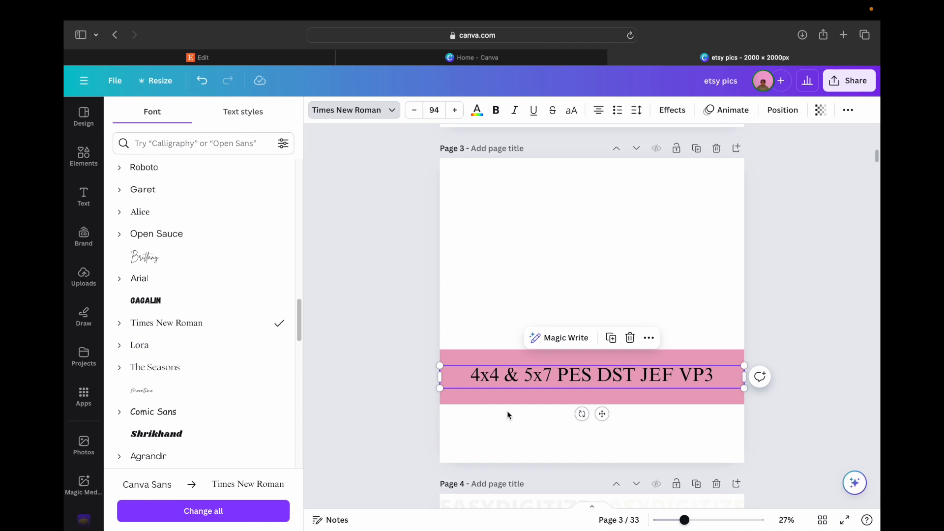
# Enlarge the banner text to size 116 and centre it so it spans the full width of the pink banner.
pyautogui.moveTo(439, 388); pyautogui.dragTo(370, 393)
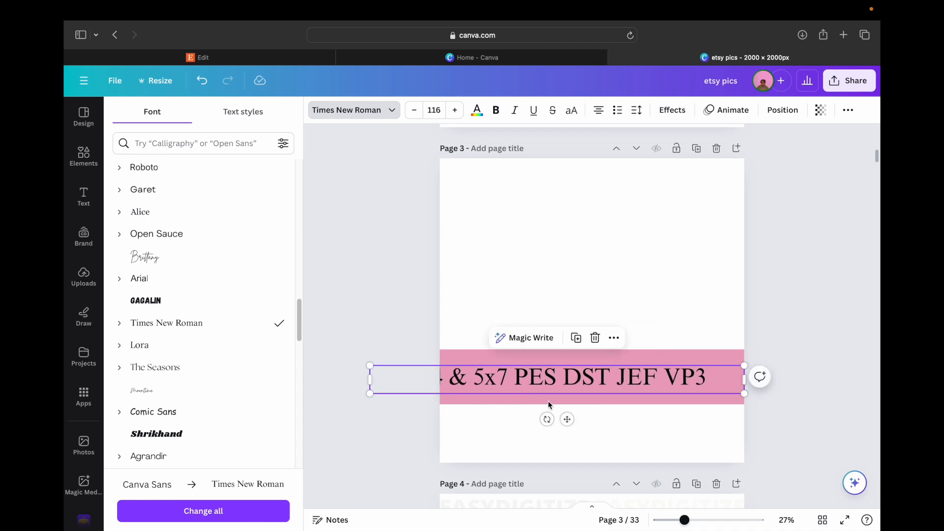
pyautogui.moveTo(567, 418); pyautogui.dragTo(599, 416)
pyautogui.click(640, 433)
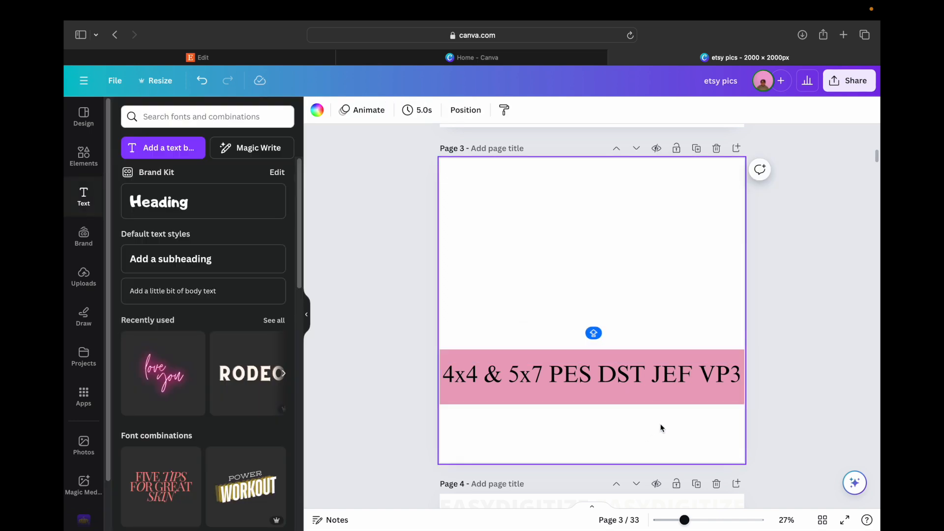
pyautogui.click(655, 375)
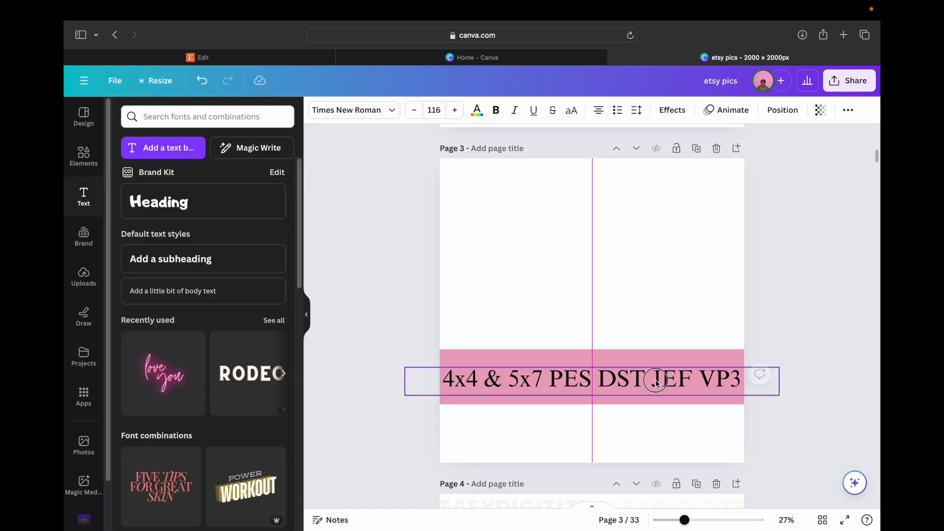
pyautogui.click(660, 420)
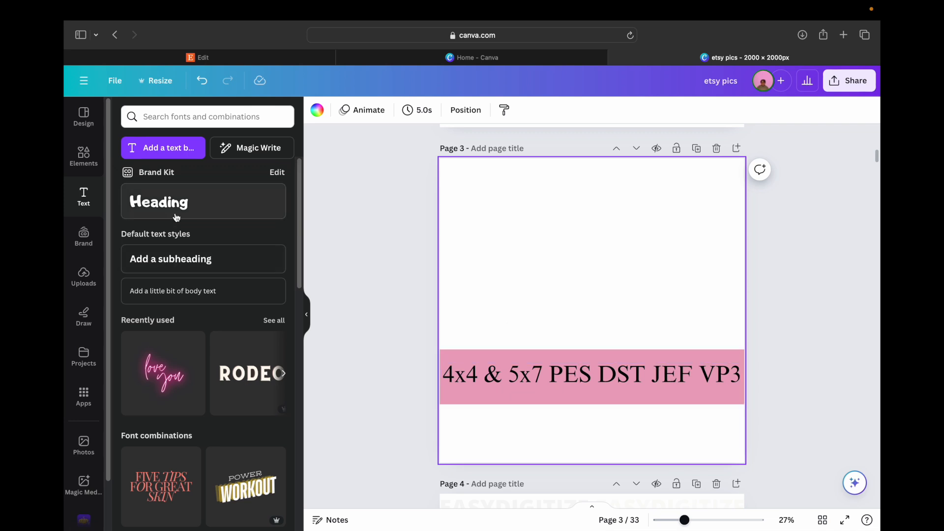
# Search the design elements library for "DOTS".
pyautogui.click(96, 158)
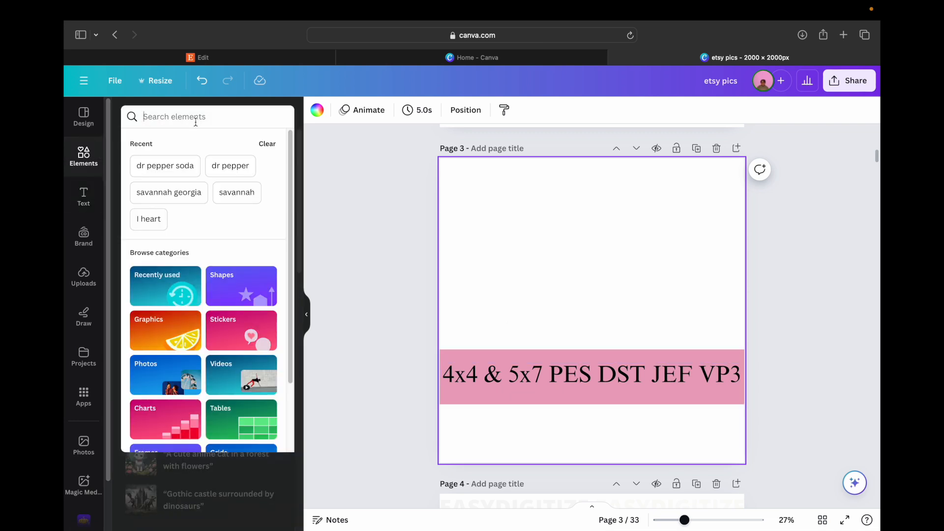
pyautogui.write('DOTS')
pyautogui.press('Return')
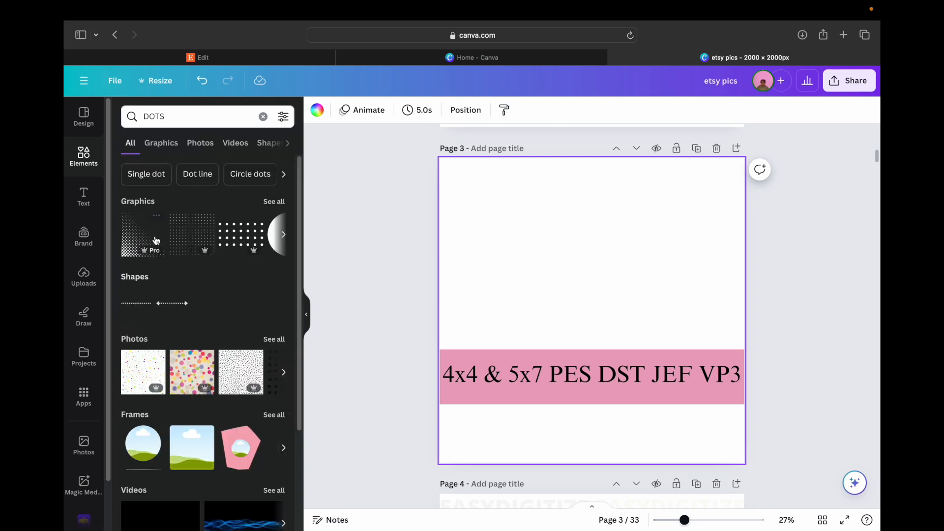
pyautogui.click(199, 246)
pyautogui.moveTo(577, 308); pyautogui.dragTo(486, 375)
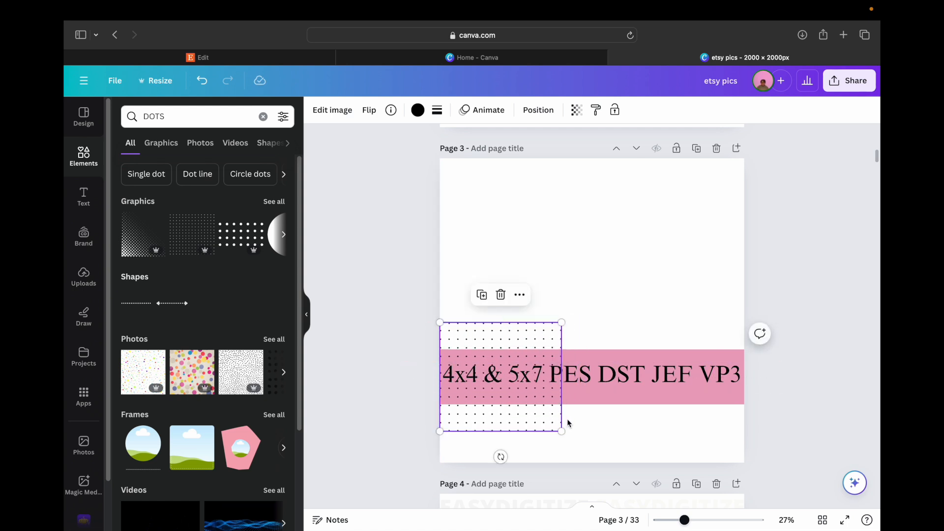
pyautogui.click(500, 295)
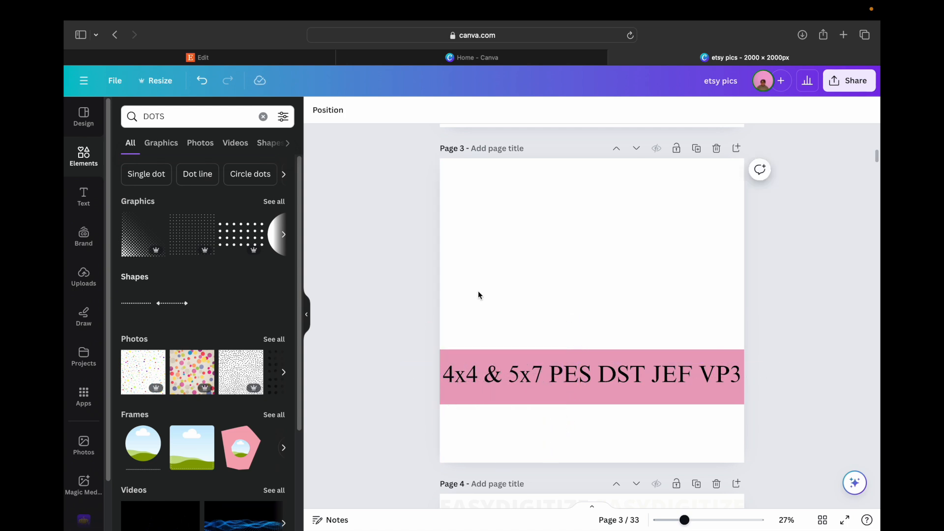
# Add a dotted line, thicken and lengthen it, and place it below the text on the pink banner.
pyautogui.click(136, 303)
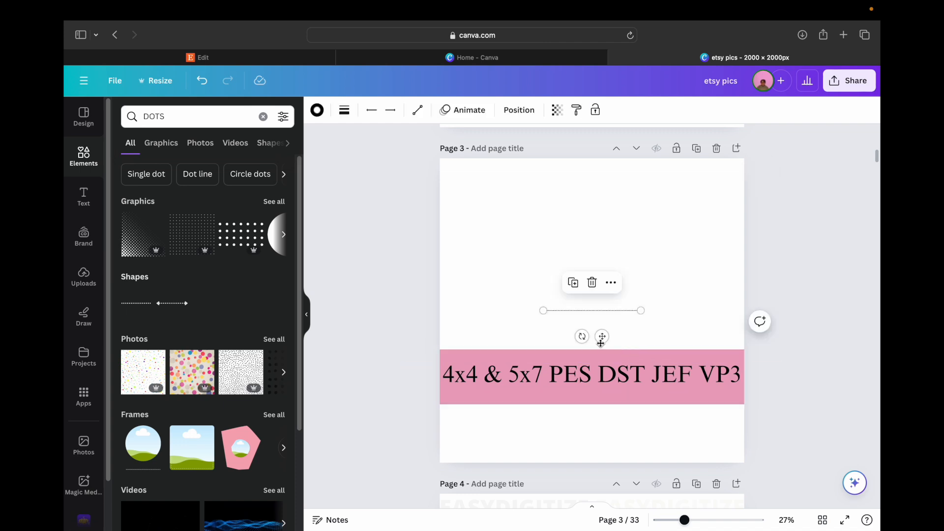
pyautogui.moveTo(602, 336); pyautogui.dragTo(684, 355)
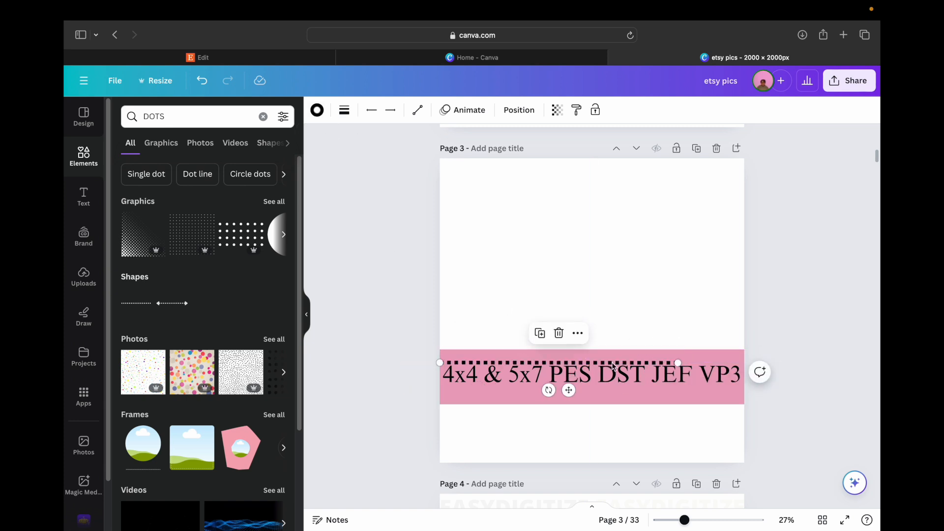
pyautogui.moveTo(609, 362); pyautogui.dragTo(648, 392)
pyautogui.click(691, 427)
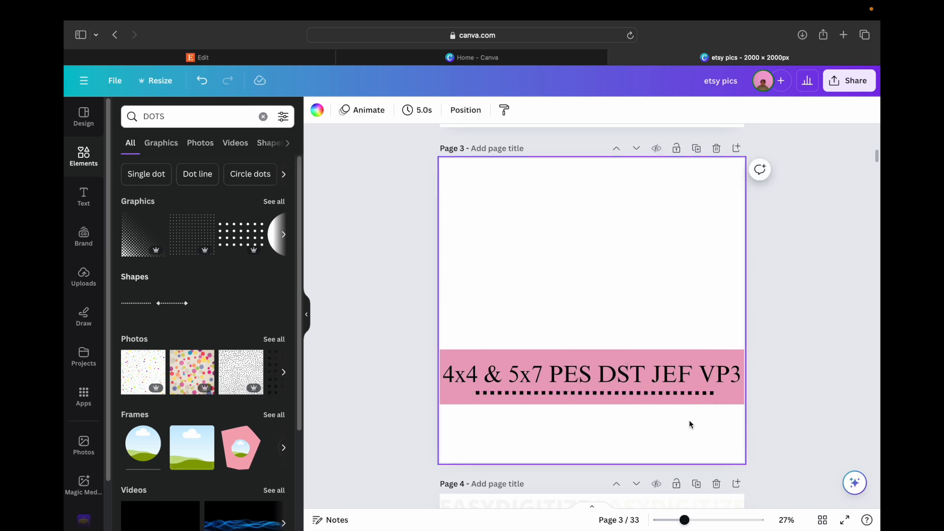
# Move the dotted line onto the pink banner's lower edge and place a copy along its upper edge.
pyautogui.click(679, 399)
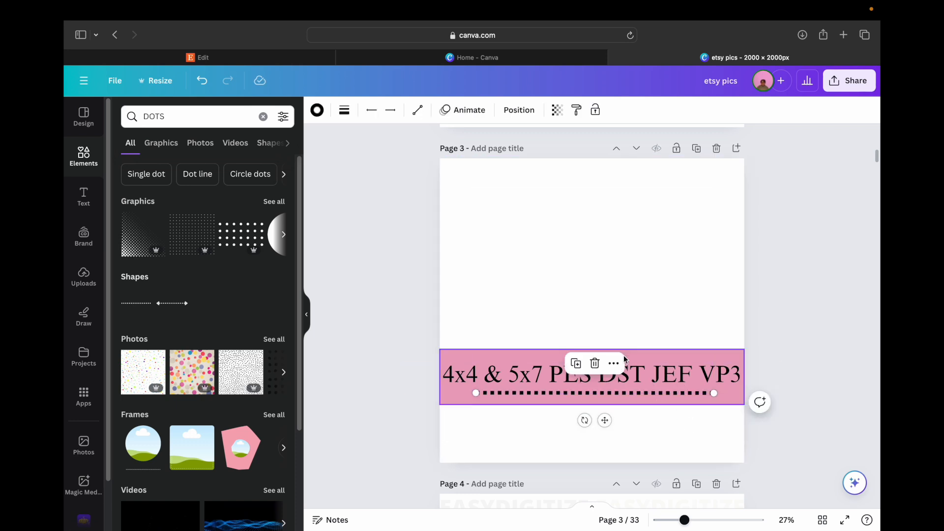
pyautogui.moveTo(609, 412)
pyautogui.mouseDown()
pyautogui.moveTo(606, 381)
pyautogui.moveTo(614, 399)
pyautogui.mouseUp()
pyautogui.click(630, 436)
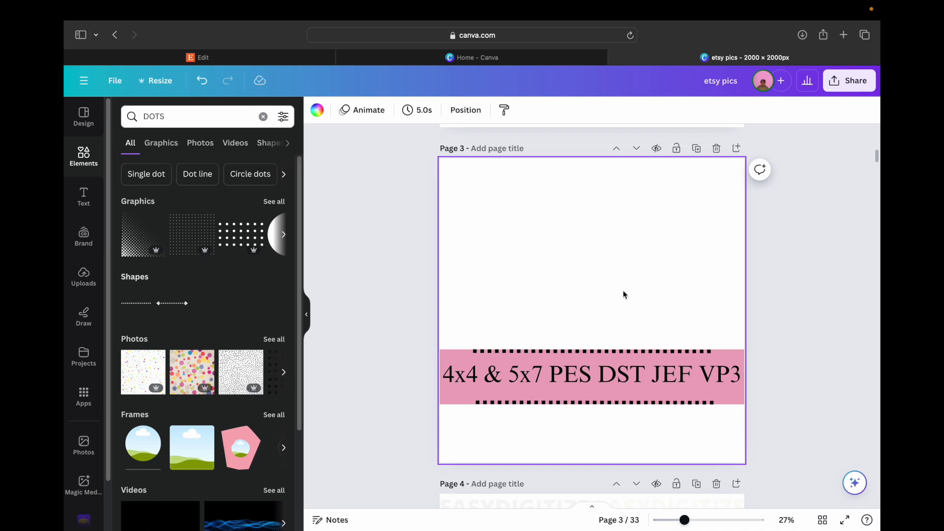
# Add the uploaded bottle image to page 3 and centre it horizontally just above the pink banner.
pyautogui.click(84, 196)
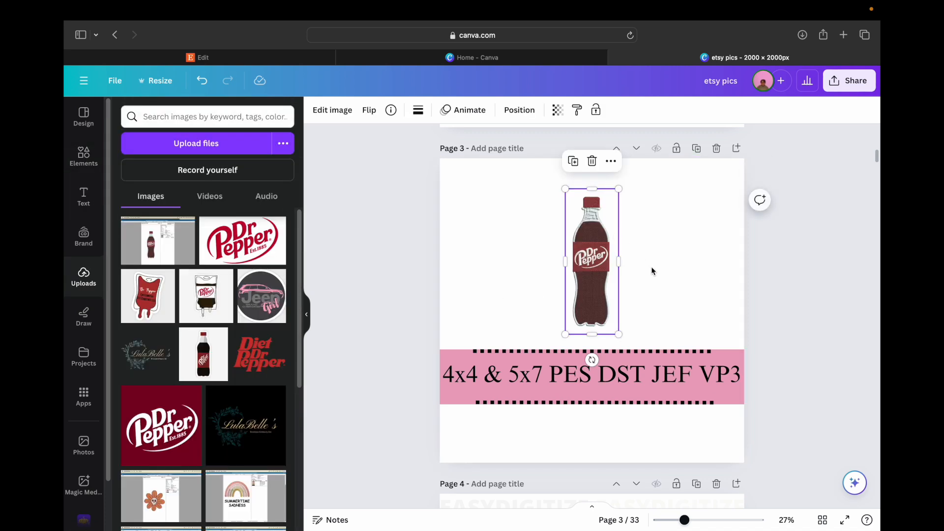
pyautogui.click(652, 271)
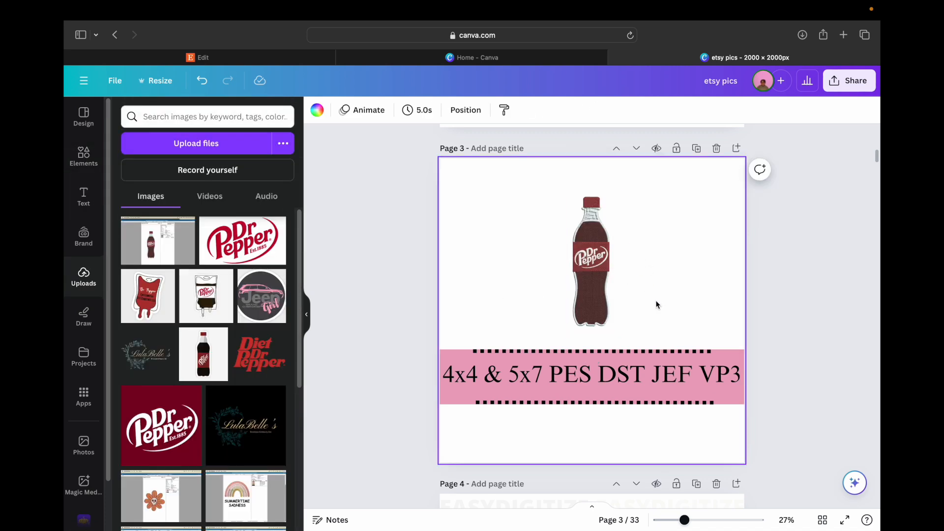
pyautogui.moveTo(602, 275)
pyautogui.mouseDown()
pyautogui.moveTo(600, 246)
pyautogui.moveTo(600, 279)
pyautogui.mouseUp()
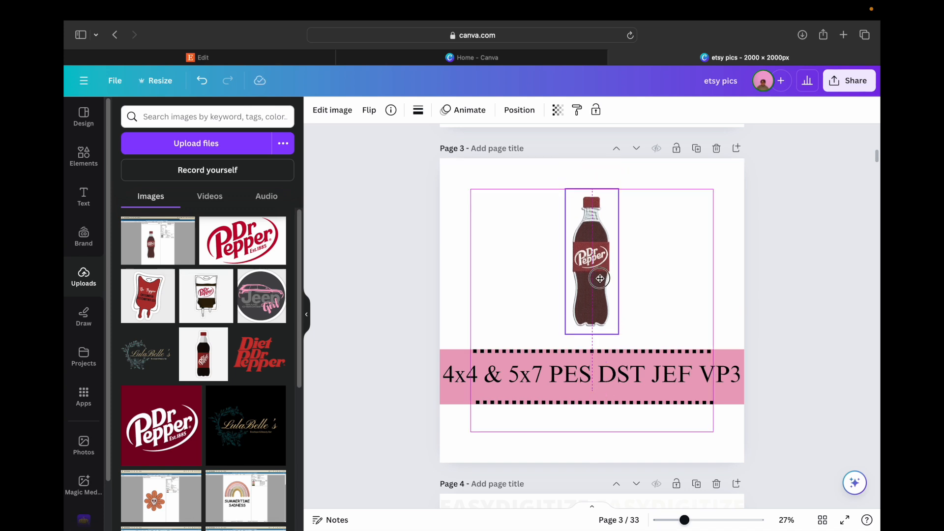
pyautogui.moveTo(600, 278); pyautogui.dragTo(599, 284)
pyautogui.click(455, 305)
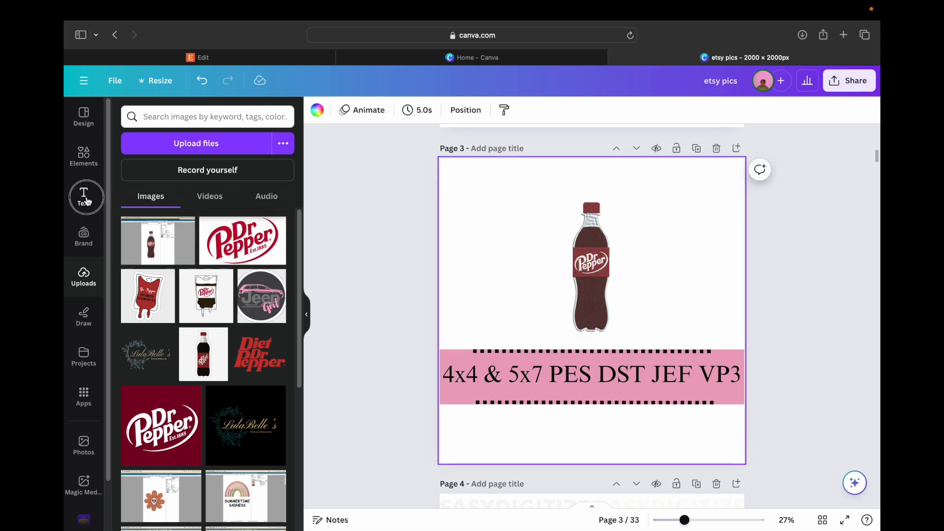
# Add a subheading reading "shopname" and repeat it to make three lines of three words across the page.
pyautogui.click(84, 196)
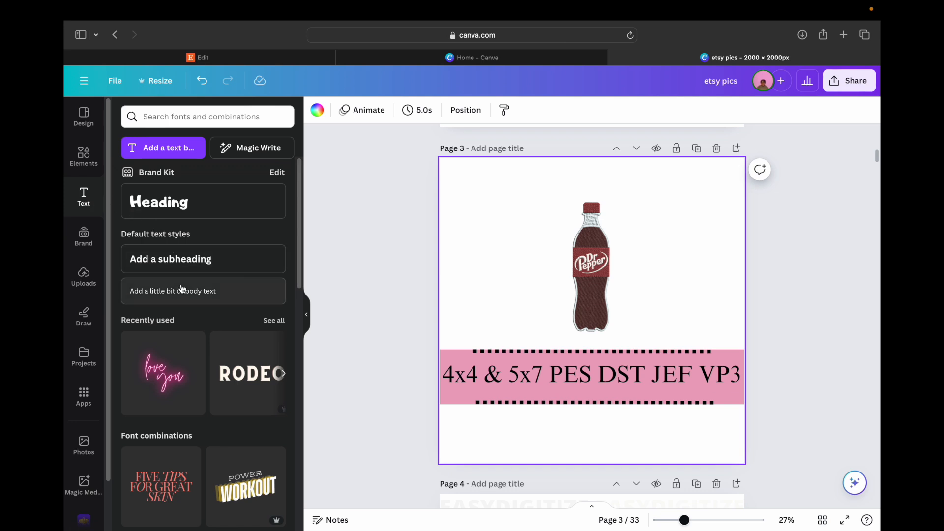
pyautogui.click(193, 266)
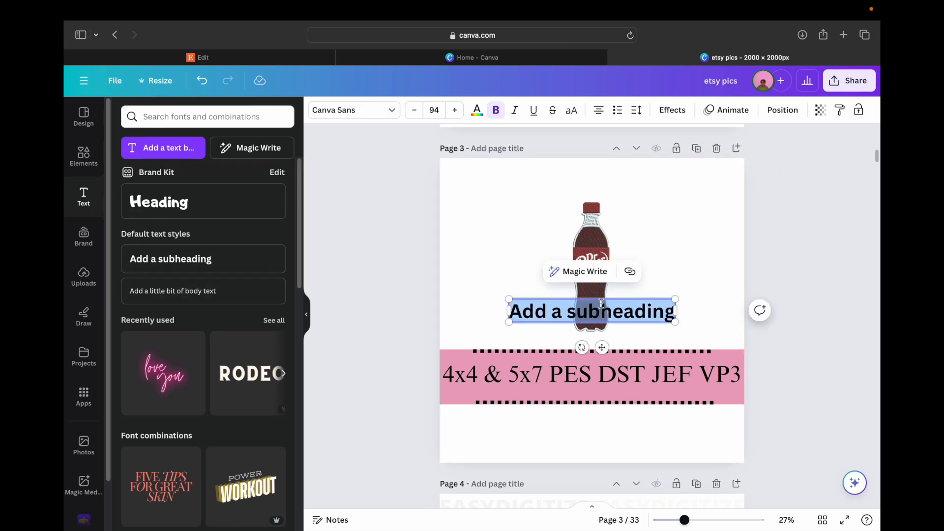
pyautogui.write('shopn')
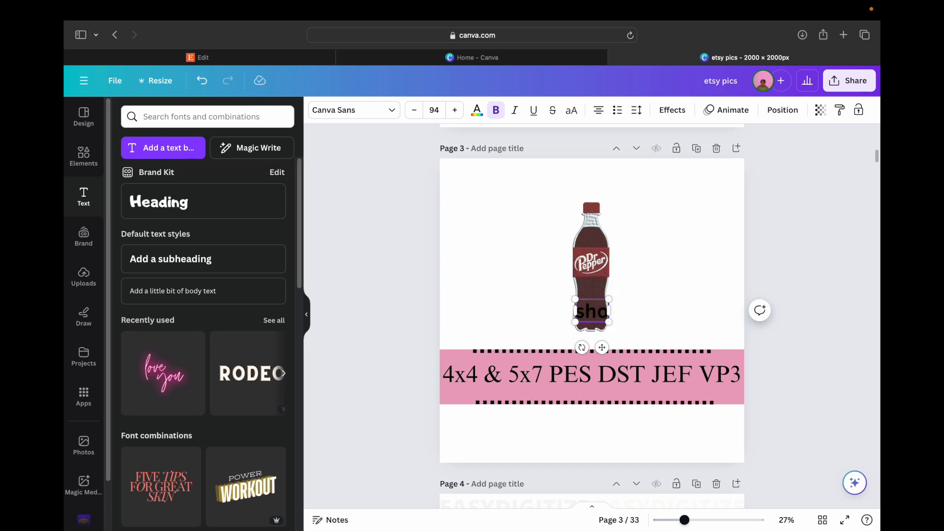
pyautogui.write('ame')
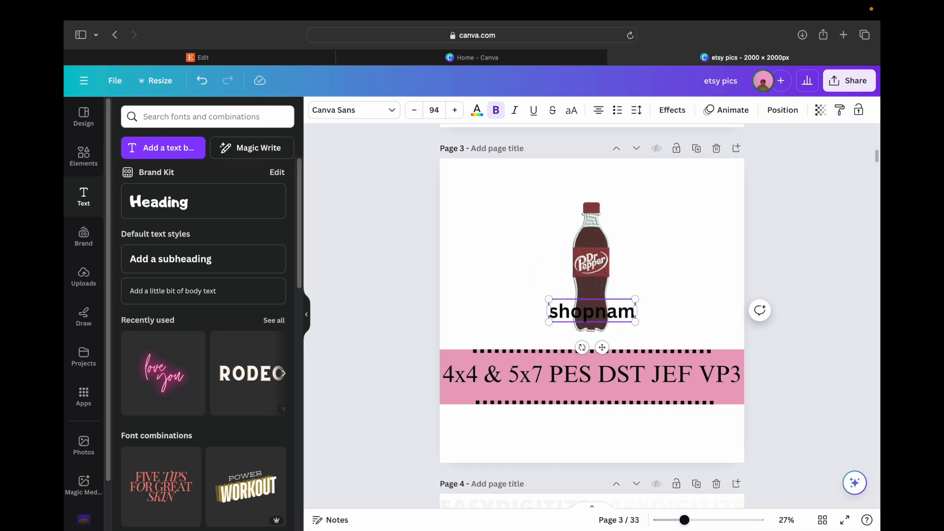
pyautogui.doubleClick(628, 315)
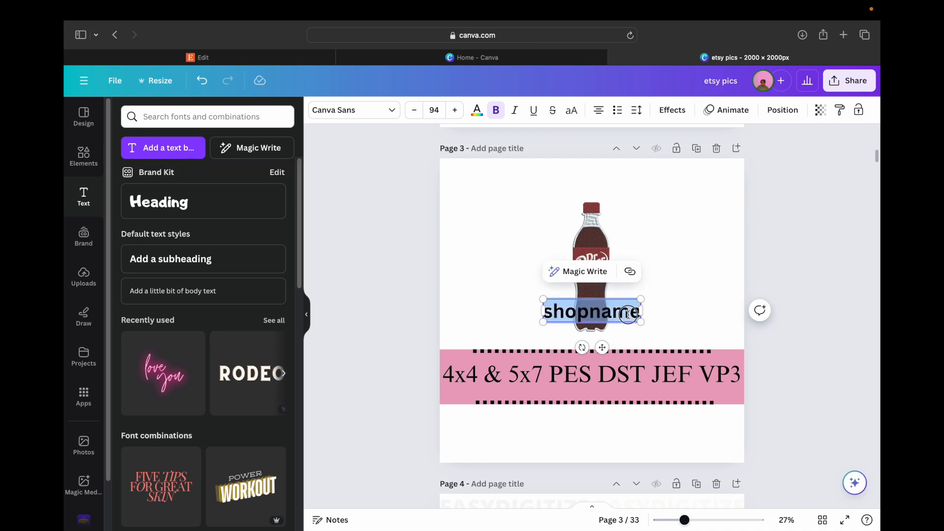
pyautogui.click(628, 314)
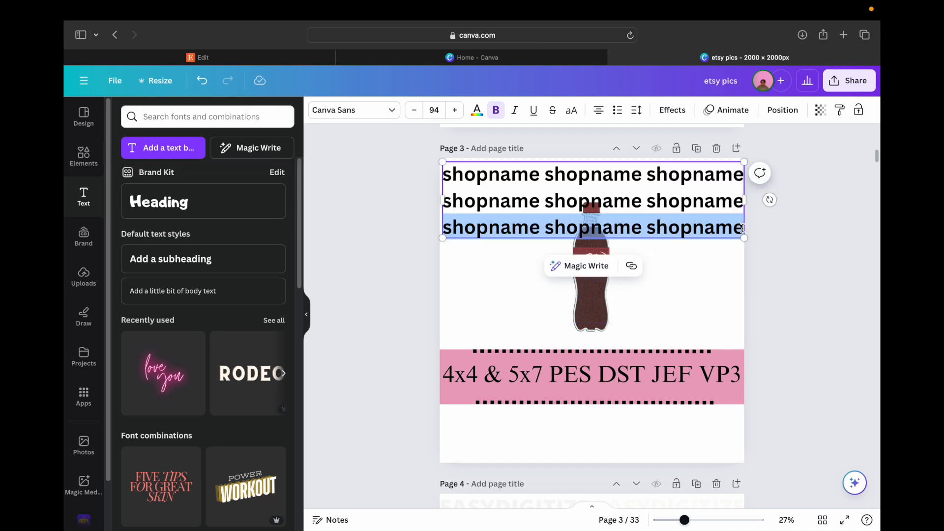
# Paste copies of the three "shopname" lines below until they cover the whole page, and shift the text block slightly upward.
pyautogui.click(742, 228)
pyautogui.moveTo(742, 228); pyautogui.dragTo(443, 178)
pyautogui.press('super+c')
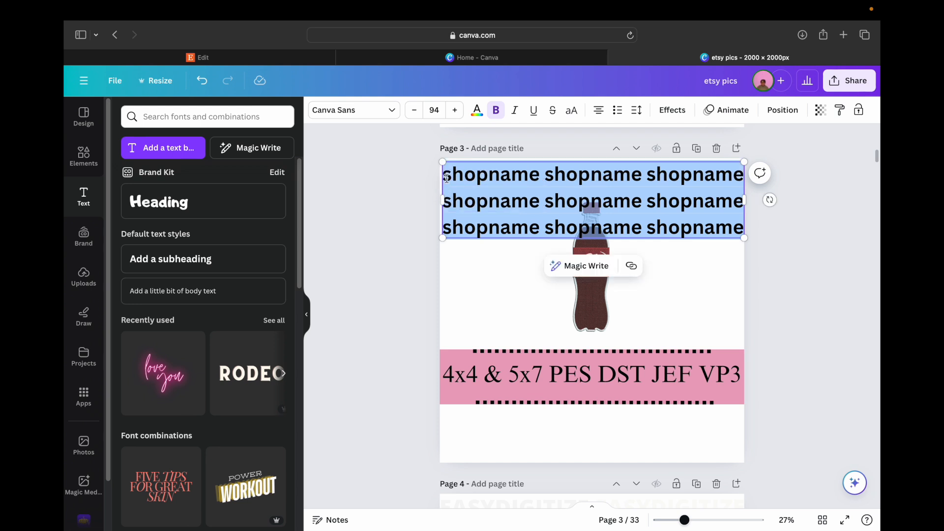
pyautogui.click(717, 232)
pyautogui.press('Right')
pyautogui.press('Return')
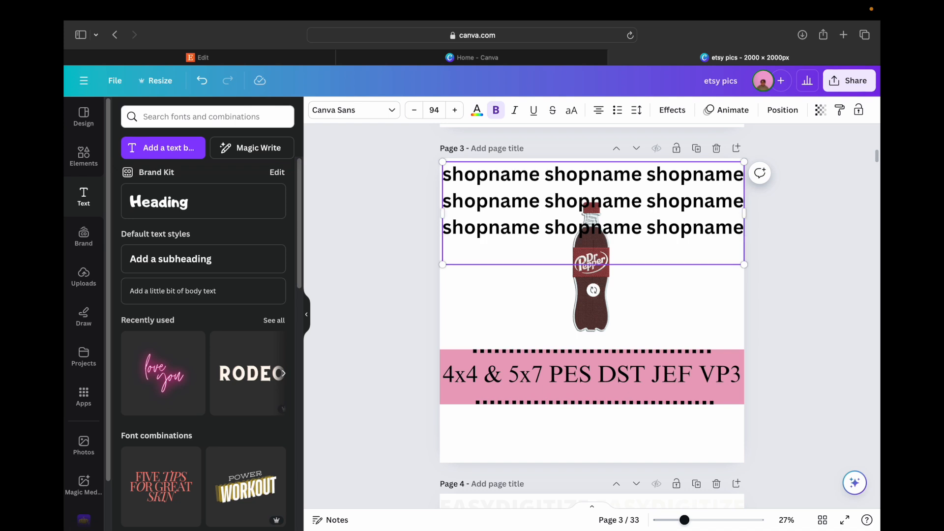
pyautogui.press('super+v')
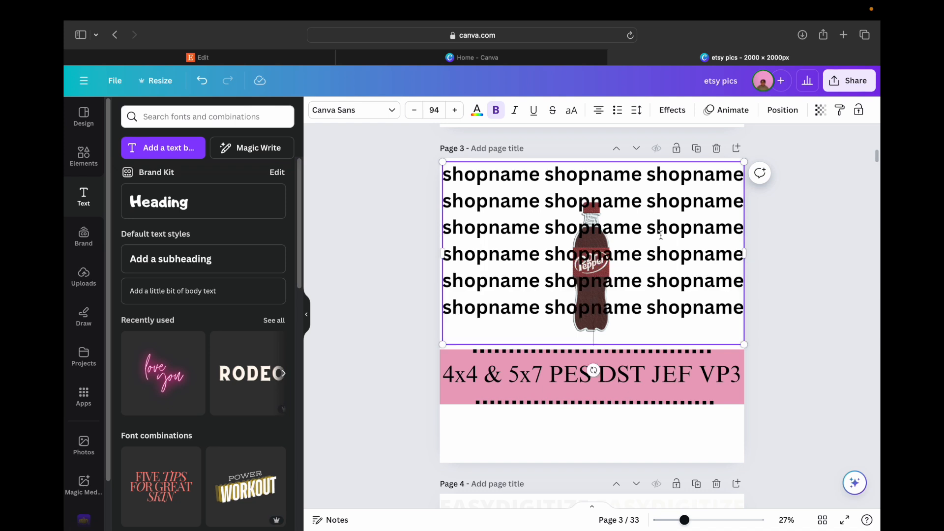
pyautogui.press('super+v')
pyautogui.press('super+v')
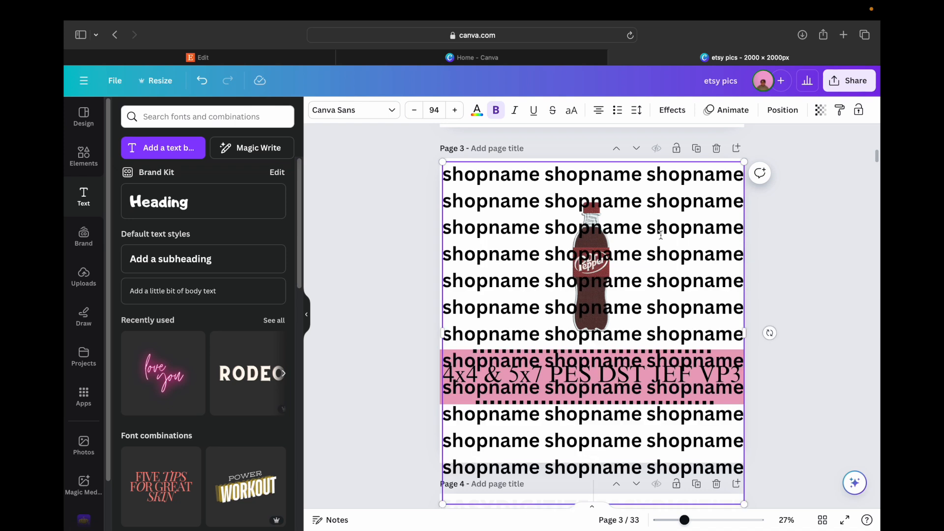
pyautogui.click(781, 208)
pyautogui.moveTo(708, 209)
pyautogui.mouseDown()
pyautogui.moveTo(709, 186)
pyautogui.moveTo(706, 195)
pyautogui.mouseUp()
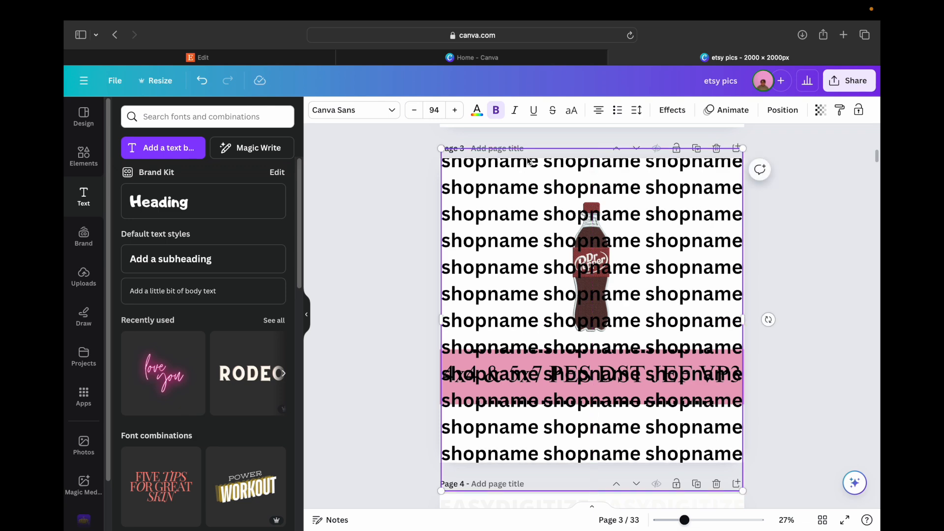
# Try the Gagalin, Shrikhand, Comic Sans and Horizon fonts on the "shopname" text and set it to Etna Sans Serif.
pyautogui.click(334, 112)
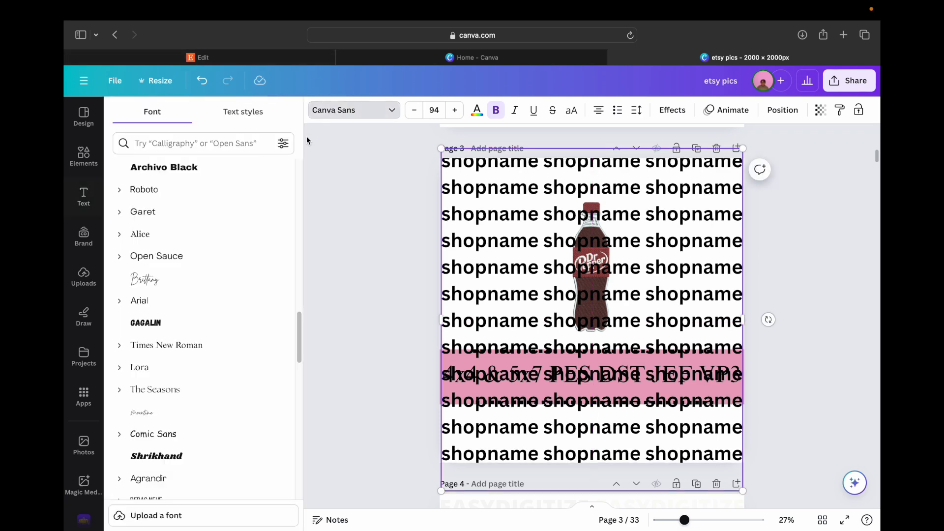
pyautogui.click(163, 325)
pyautogui.click(164, 454)
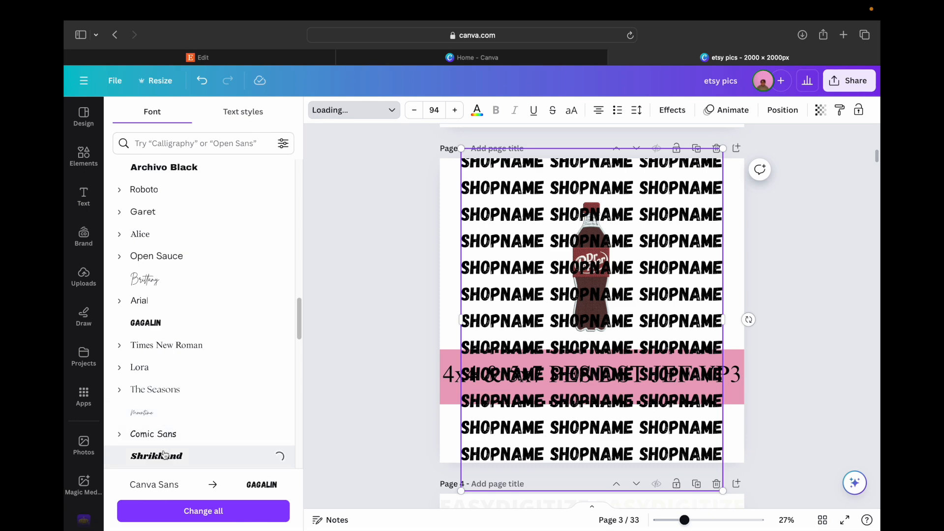
pyautogui.click(168, 434)
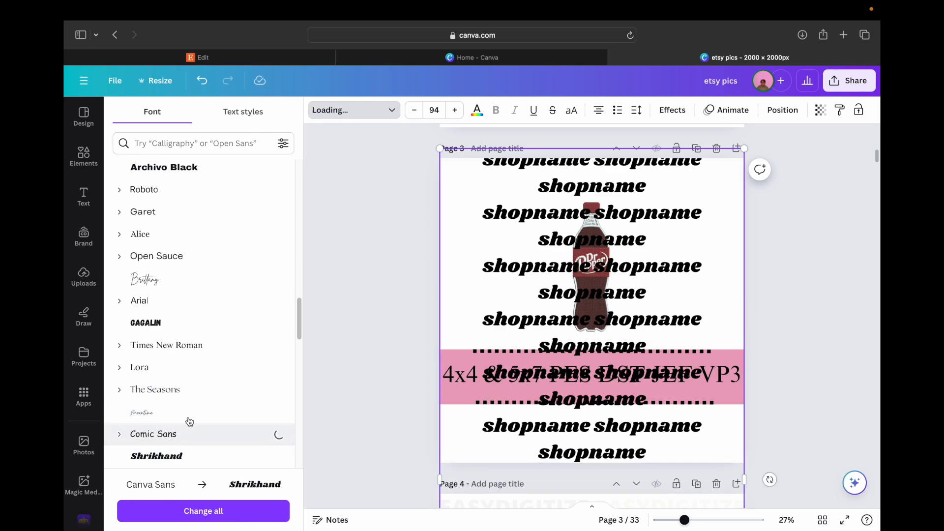
pyautogui.scroll(-2, 197, 409)
pyautogui.click(186, 424)
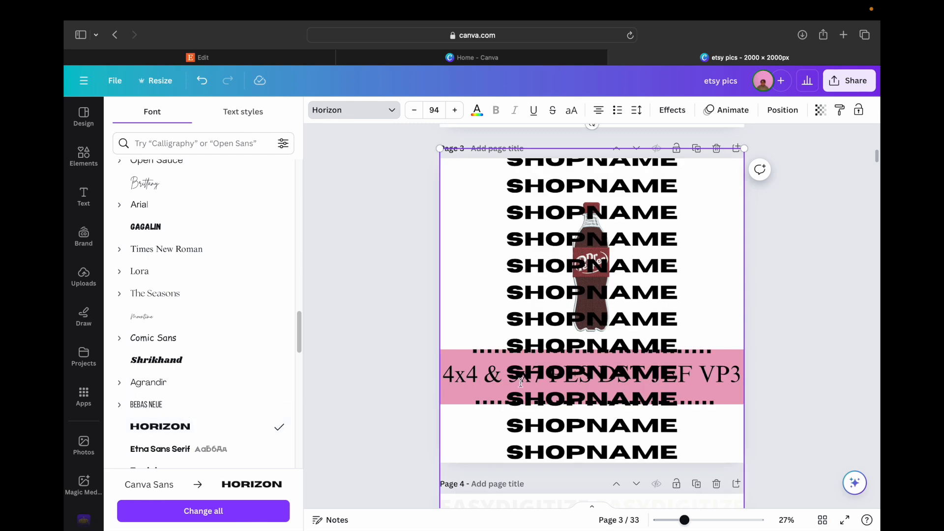
pyautogui.scroll(-3, 218, 414)
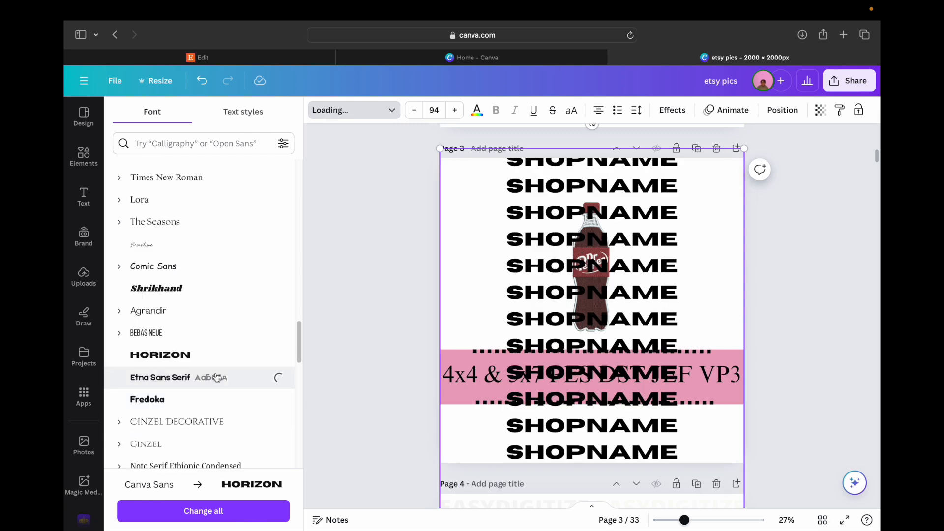
pyautogui.click(217, 378)
pyautogui.scroll(5, 212, 349)
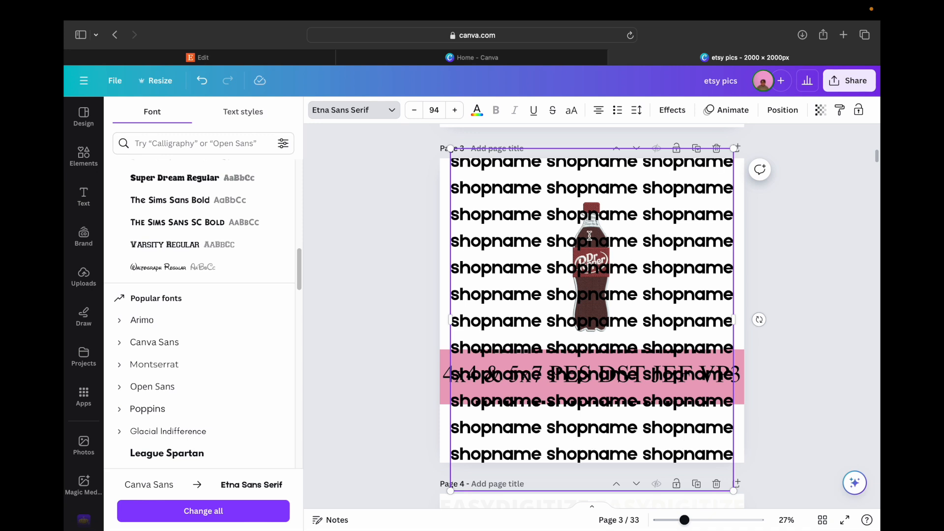
# Lower the opacity of the "shopname" text to make it a faint watermark across the page.
pyautogui.click(826, 113)
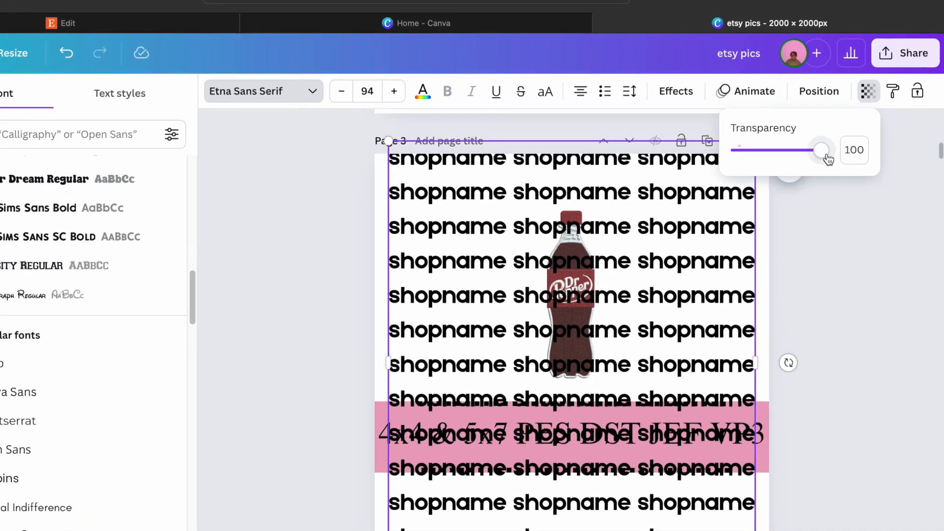
pyautogui.moveTo(828, 159); pyautogui.dragTo(807, 159)
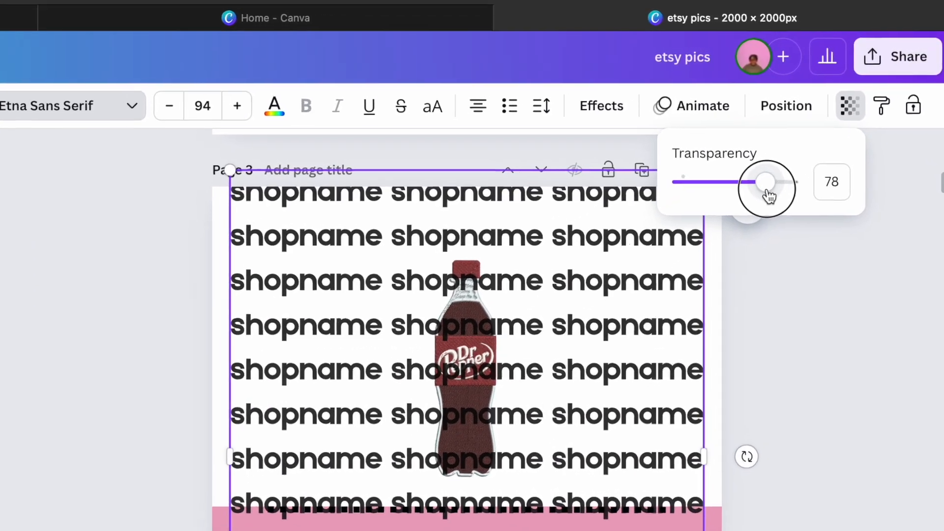
pyautogui.moveTo(770, 196); pyautogui.dragTo(717, 200)
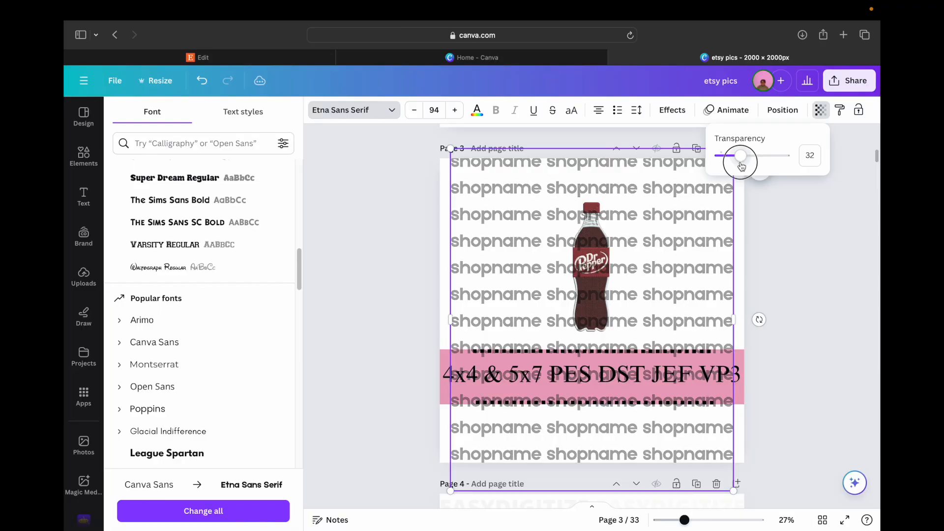
pyautogui.moveTo(741, 166); pyautogui.dragTo(726, 167)
pyautogui.click(747, 211)
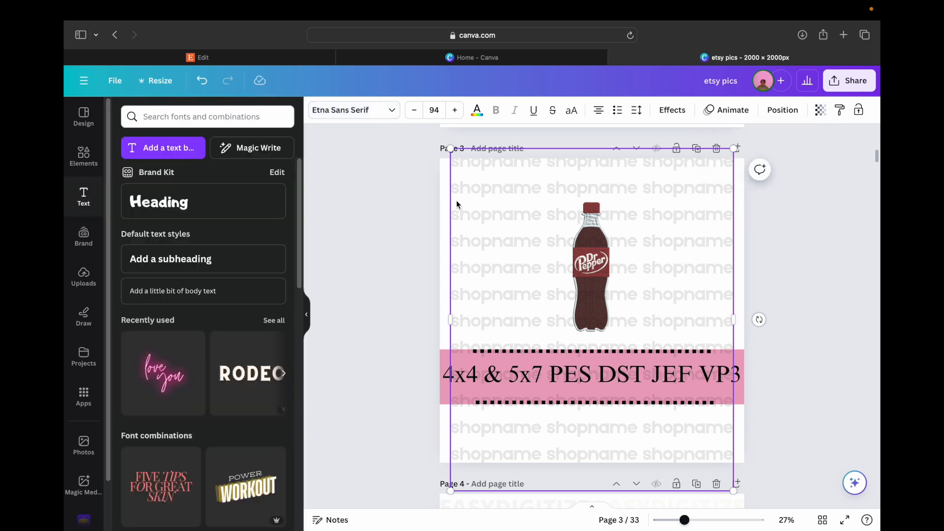
pyautogui.click(403, 204)
pyautogui.scroll(-2, 445, 219)
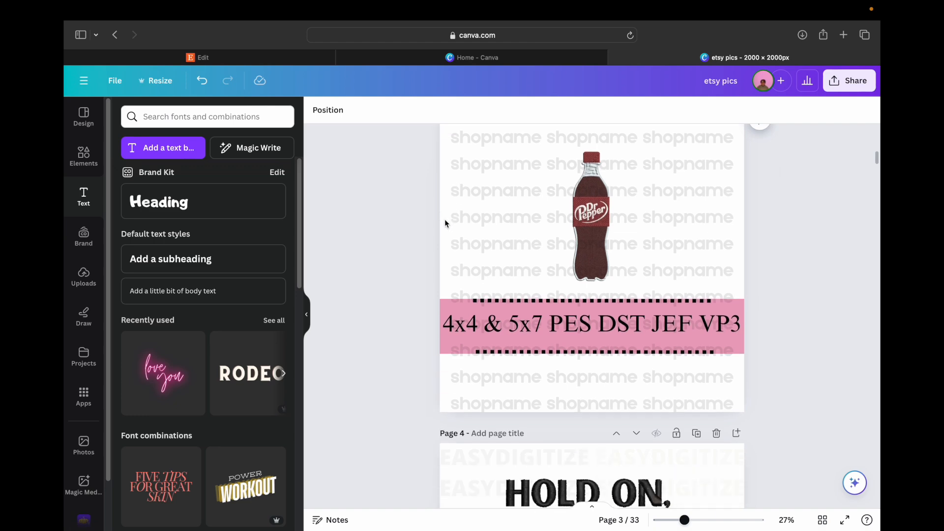
# Download only page 3, the watermarked bottle design, as a PNG file.
pyautogui.scroll(2, 445, 219)
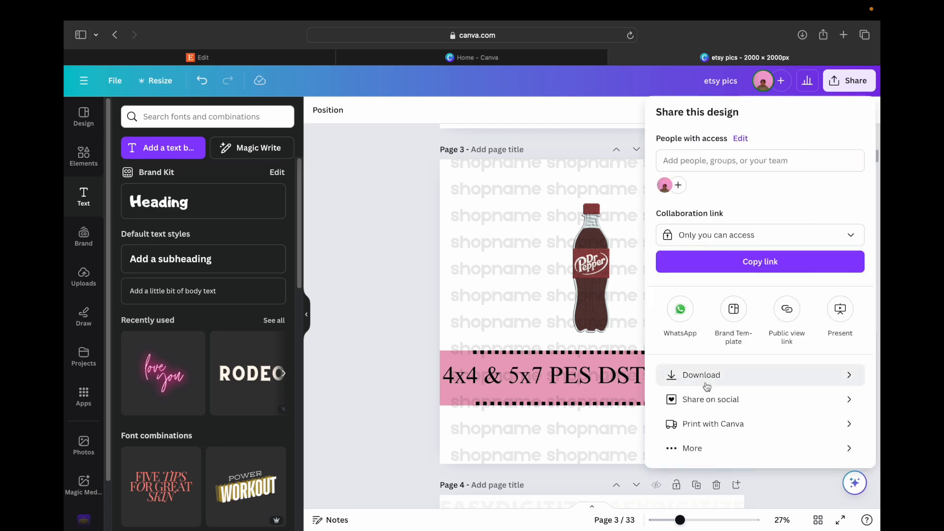
pyautogui.click(705, 384)
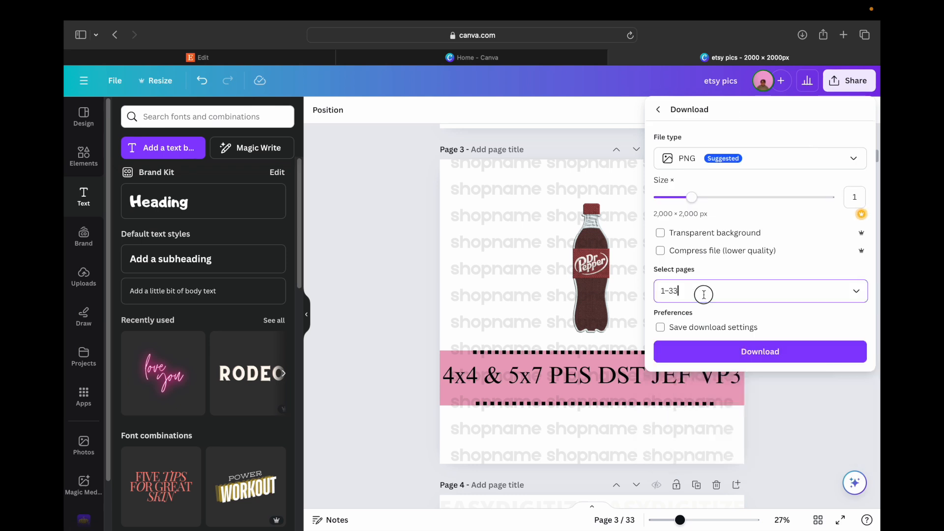
pyautogui.click(702, 294)
pyautogui.click(696, 323)
pyautogui.click(739, 349)
pyautogui.click(736, 465)
pyautogui.click(705, 350)
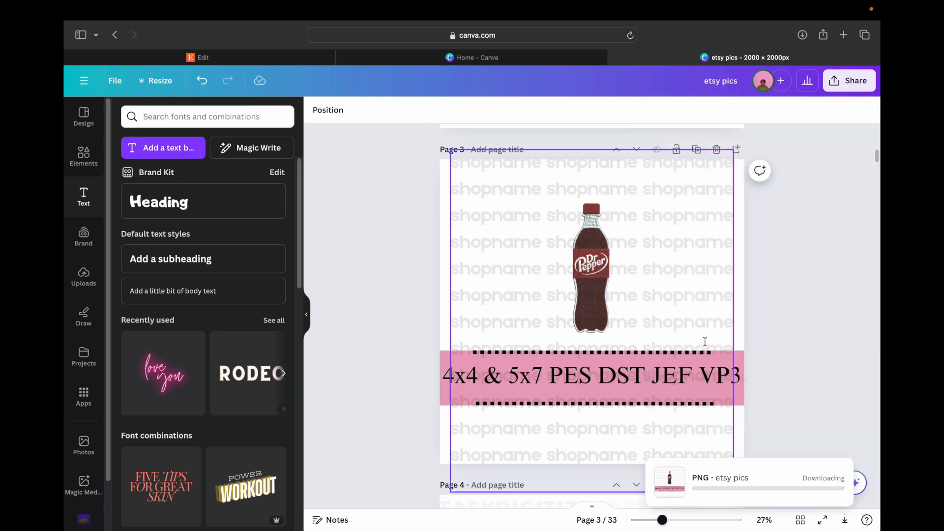
# Switch to the Etsy listing and add etsy pics.png from the Downloads folder as the listing photo.
pyautogui.moveTo(277, 59)
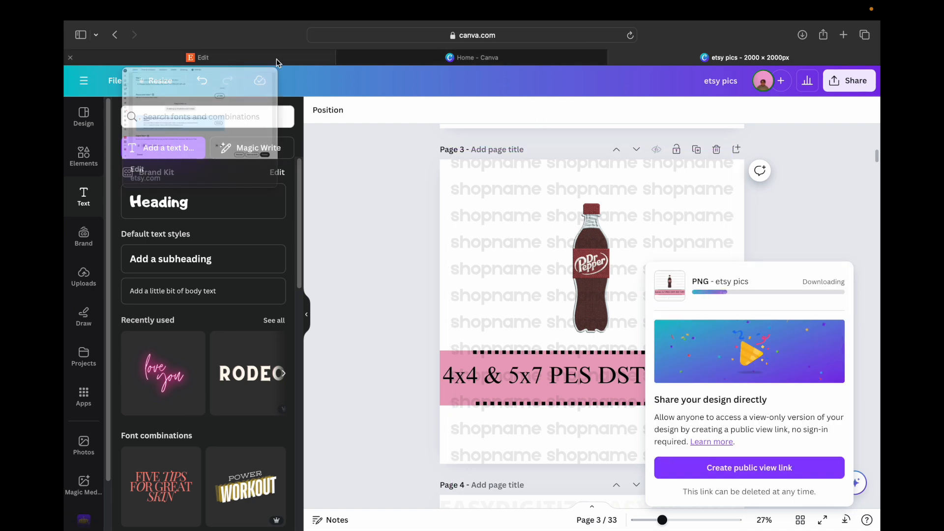
pyautogui.click(276, 59)
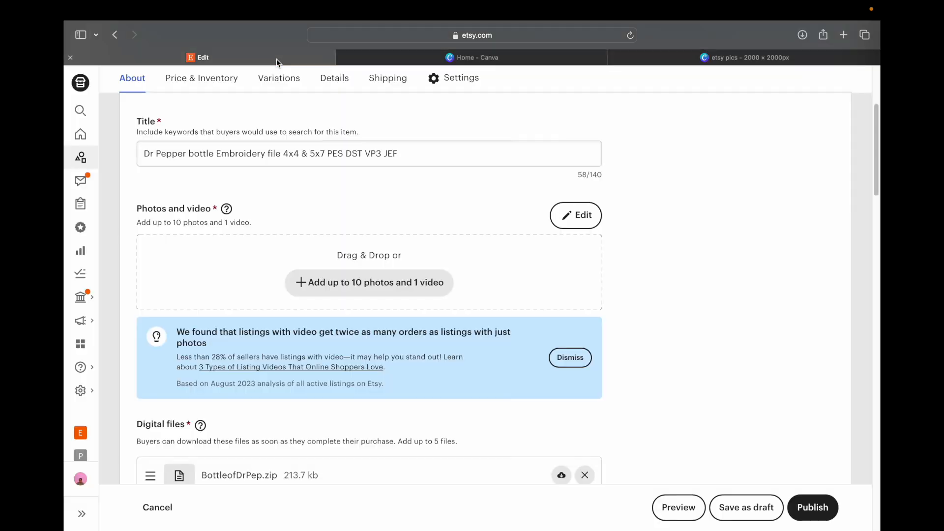
pyautogui.click(414, 288)
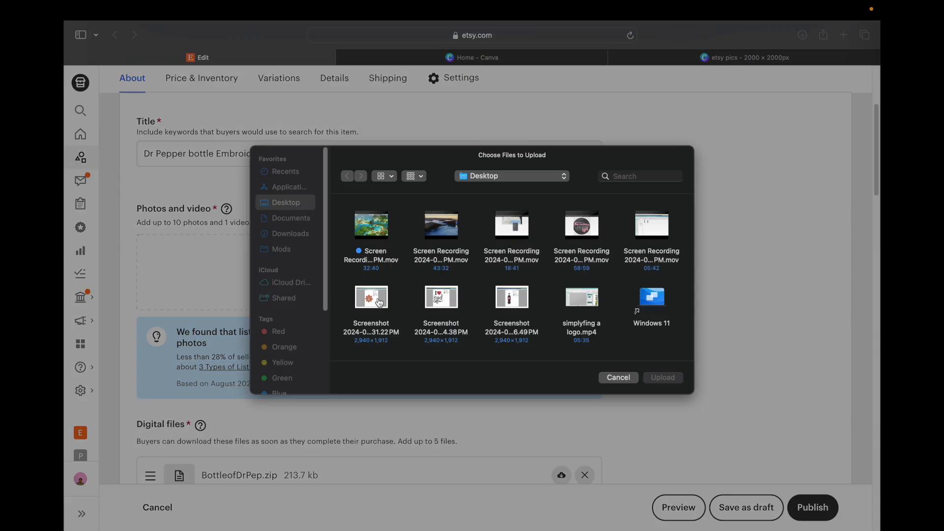
pyautogui.click(295, 239)
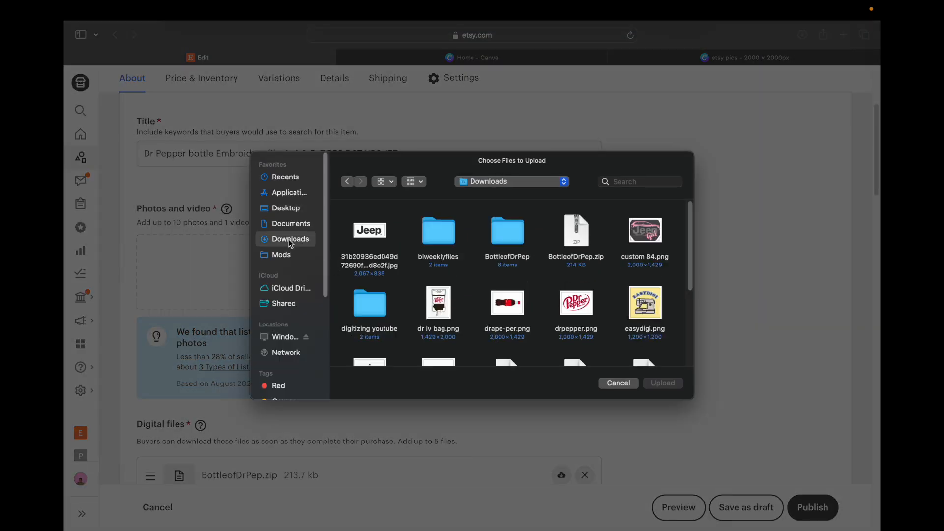
pyautogui.scroll(-2, 411, 295)
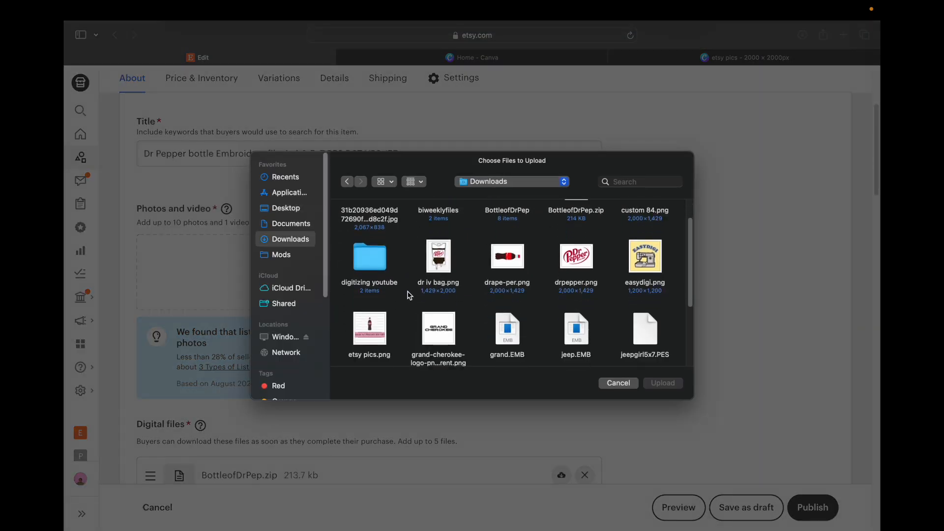
pyautogui.scroll(-2, 409, 295)
# Enter the listing description "embroidery file, not a physical item.".
pyautogui.scroll(-3, 407, 294)
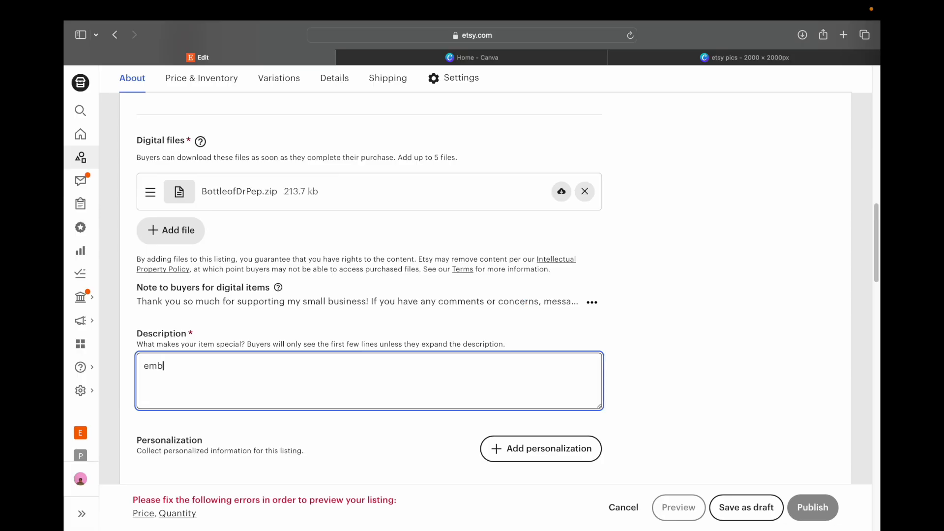
pyautogui.write('roidery file,')
pyautogui.write('not a physical ')
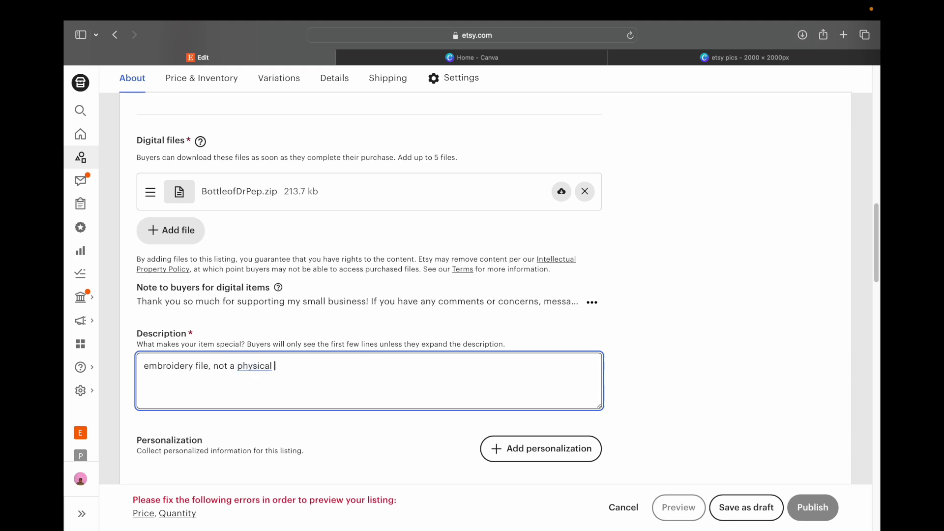
pyautogui.write('item.')
# Set the listing's price to $5 and its quantity to 999.
pyautogui.scroll(-5, 402, 383)
pyautogui.click(248, 409)
pyautogui.write('5')
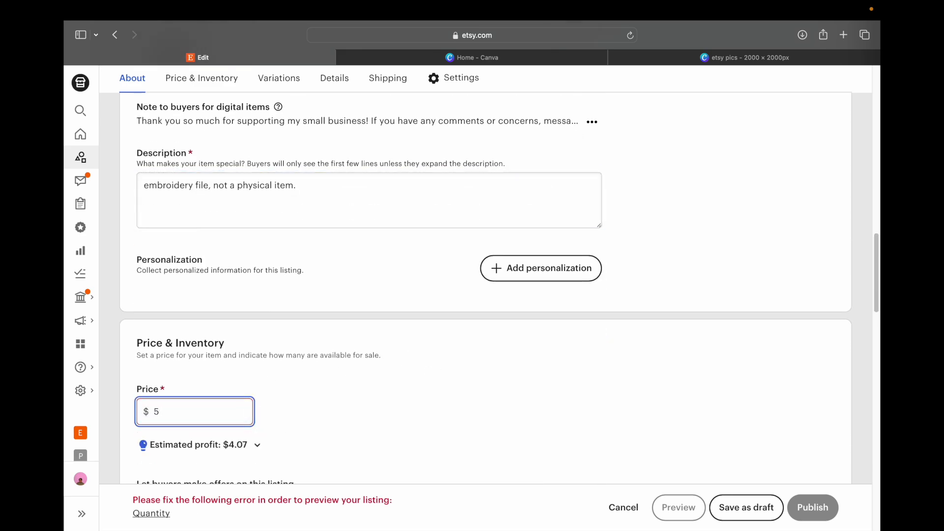
pyautogui.scroll(-1, 239, 432)
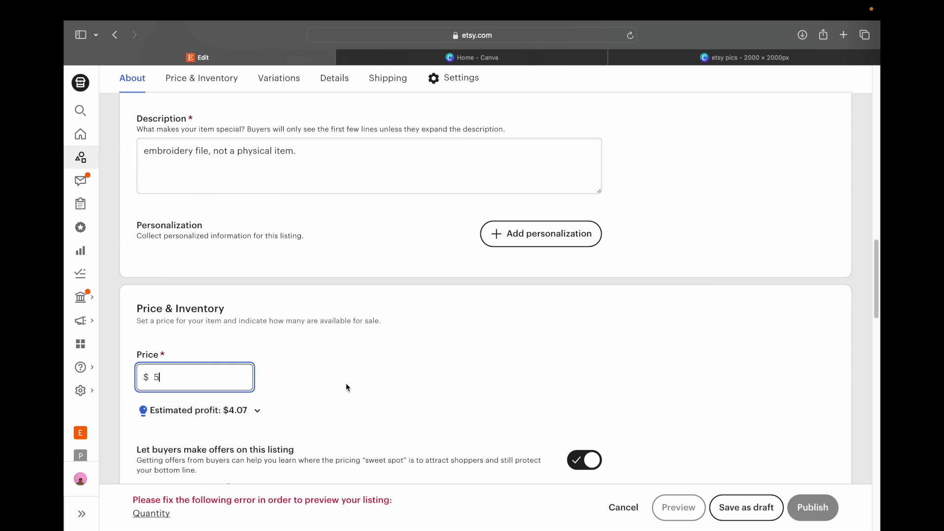
pyautogui.scroll(-5, 346, 388)
pyautogui.click(229, 320)
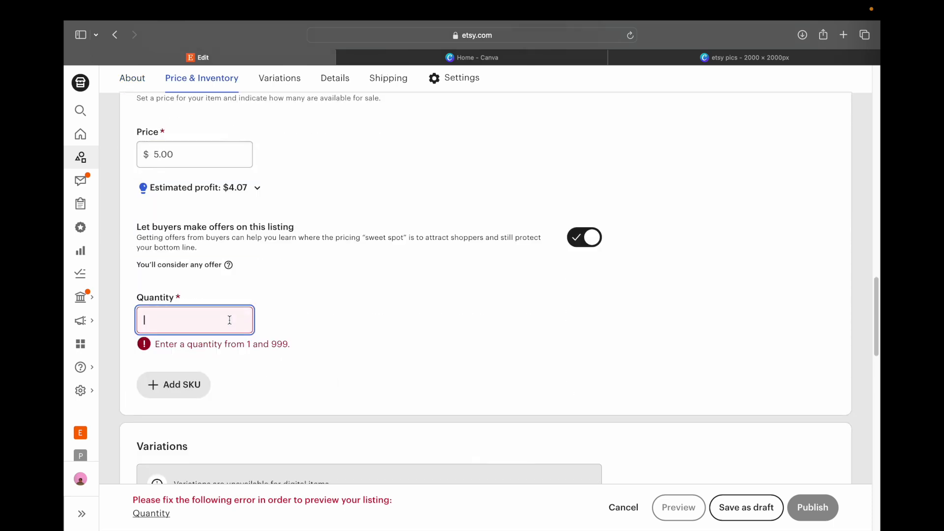
pyautogui.write('999')
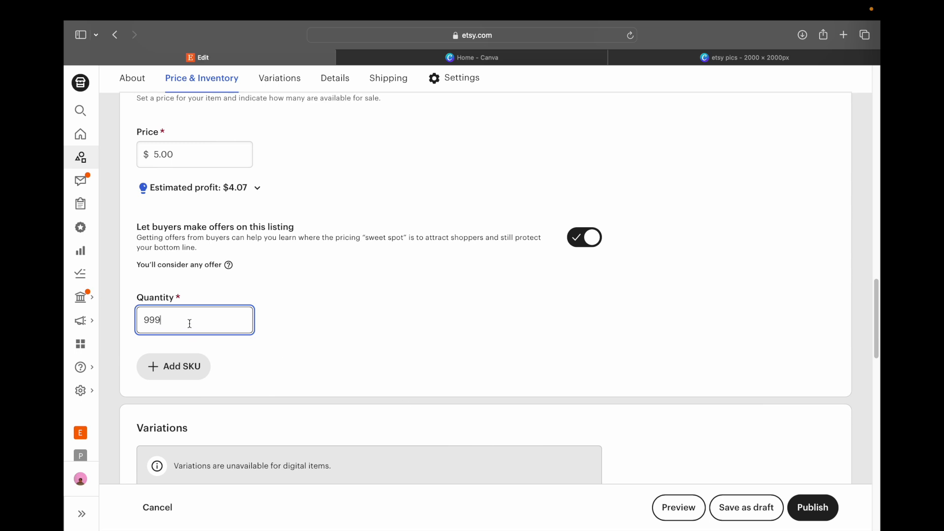
# Preview the listing and examine its image, title, price, description and how it appears in search results.
pyautogui.click(702, 512)
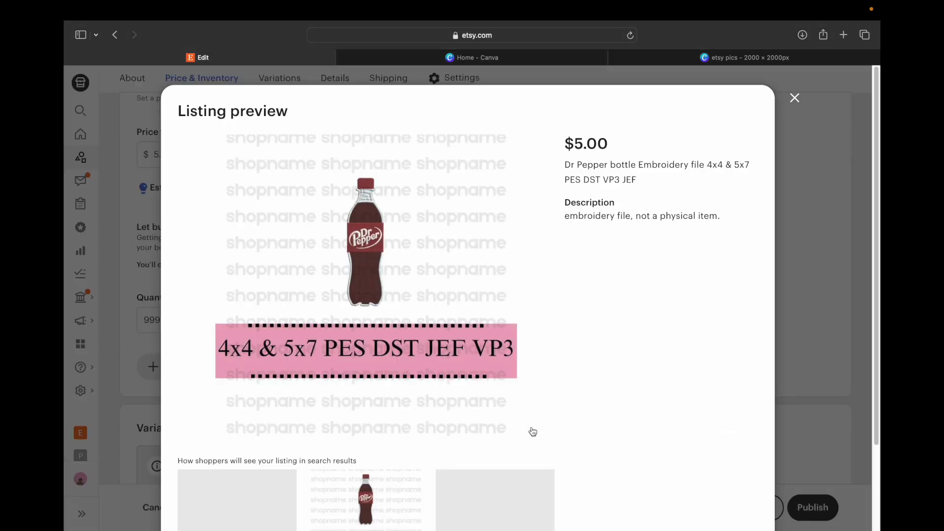
pyautogui.scroll(-1, 470, 416)
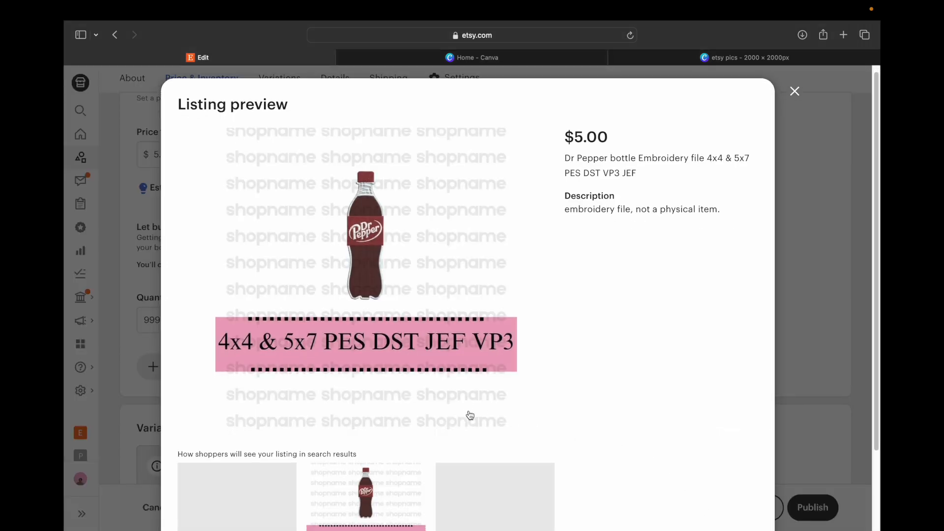
pyautogui.scroll(-1, 470, 416)
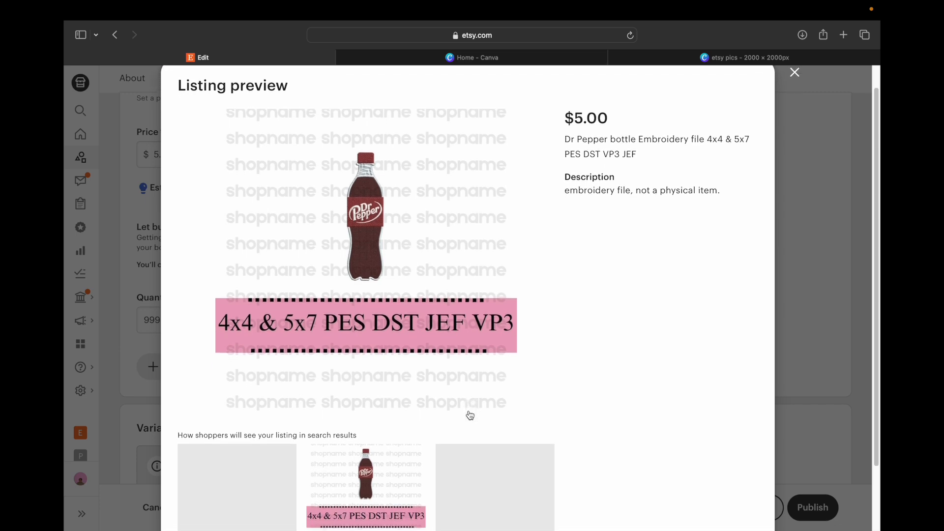
pyautogui.scroll(1, 468, 412)
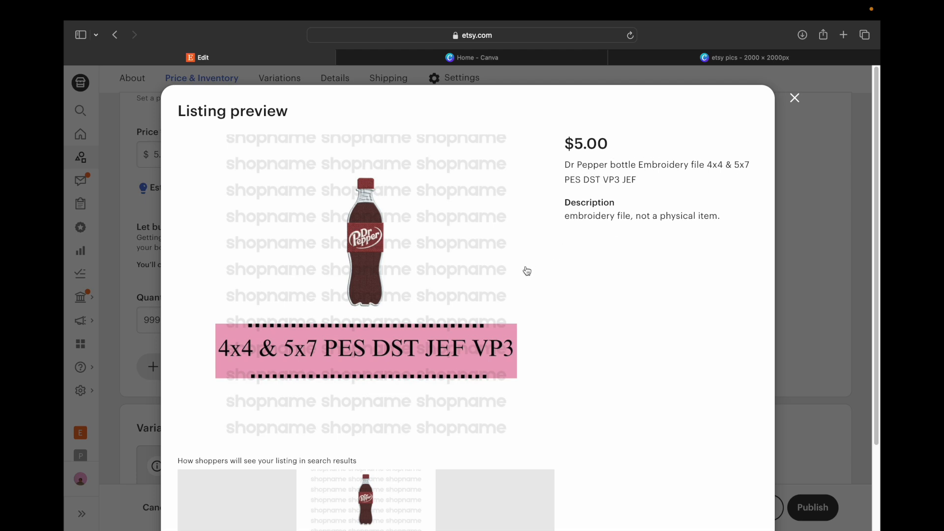
pyautogui.scroll(-3, 524, 270)
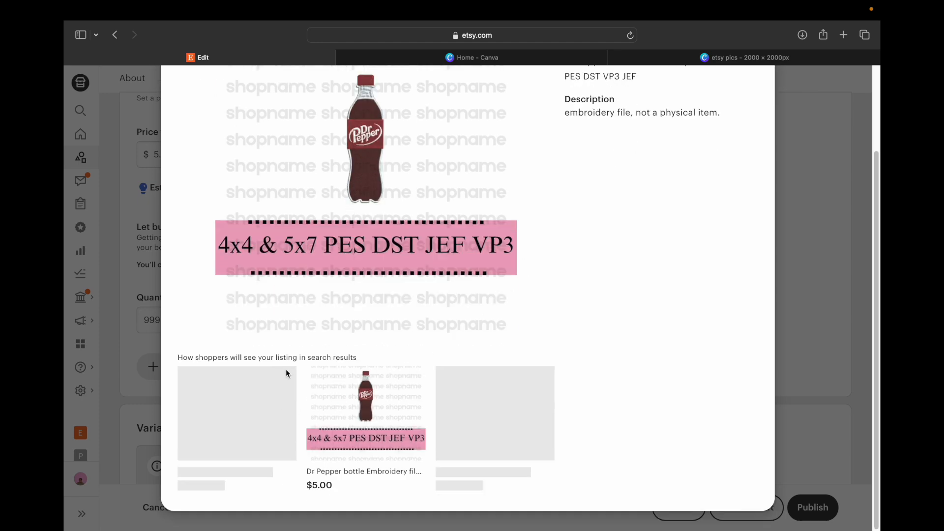
pyautogui.scroll(2, 376, 362)
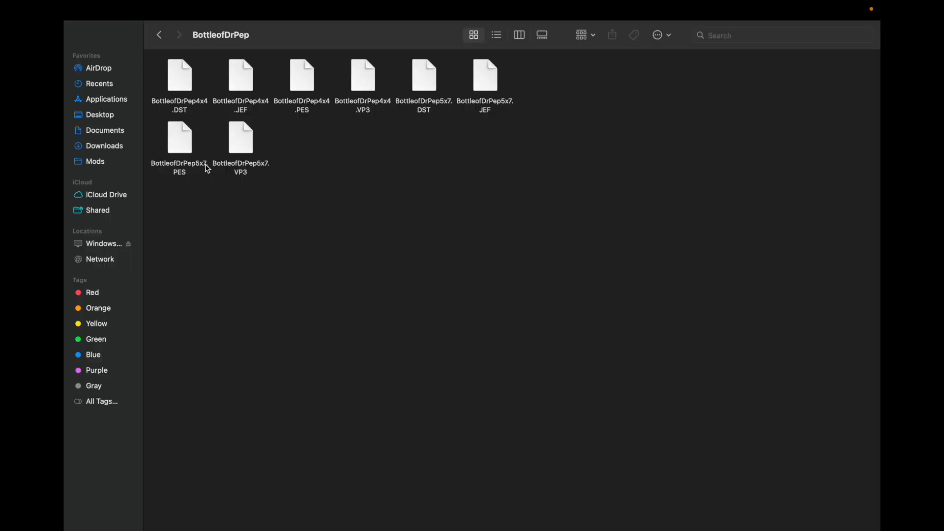